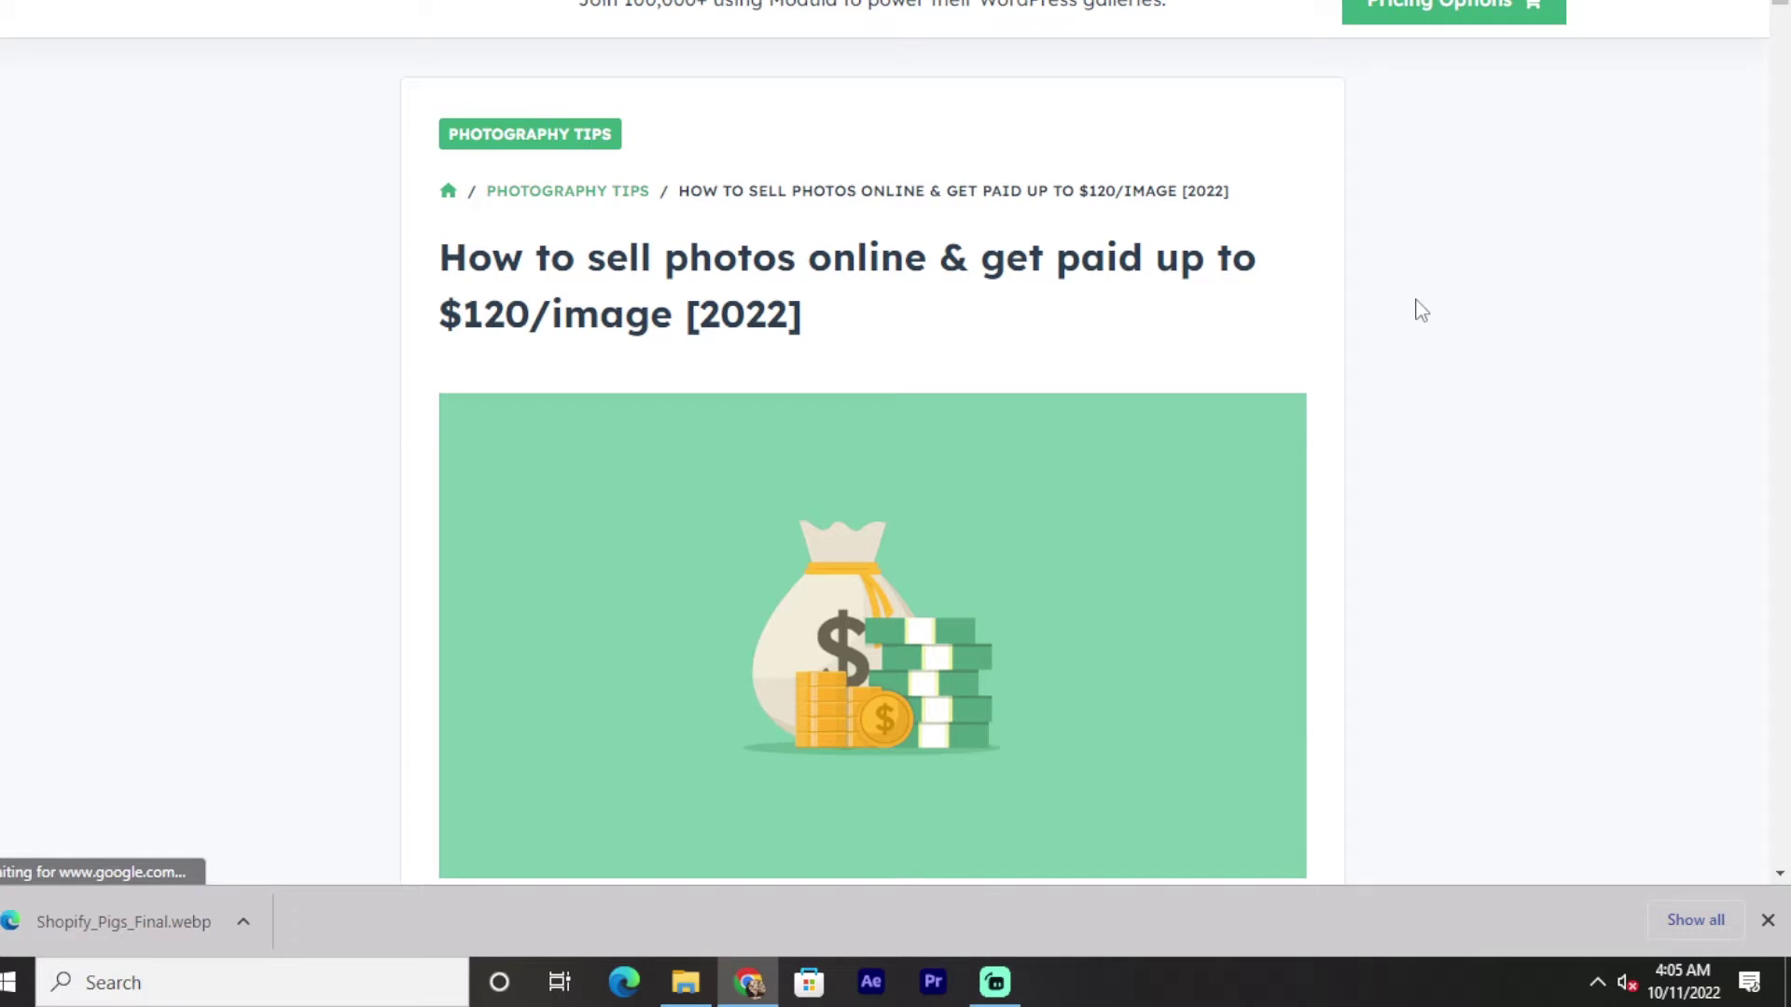
scroll(1420, 309, "down", 1)
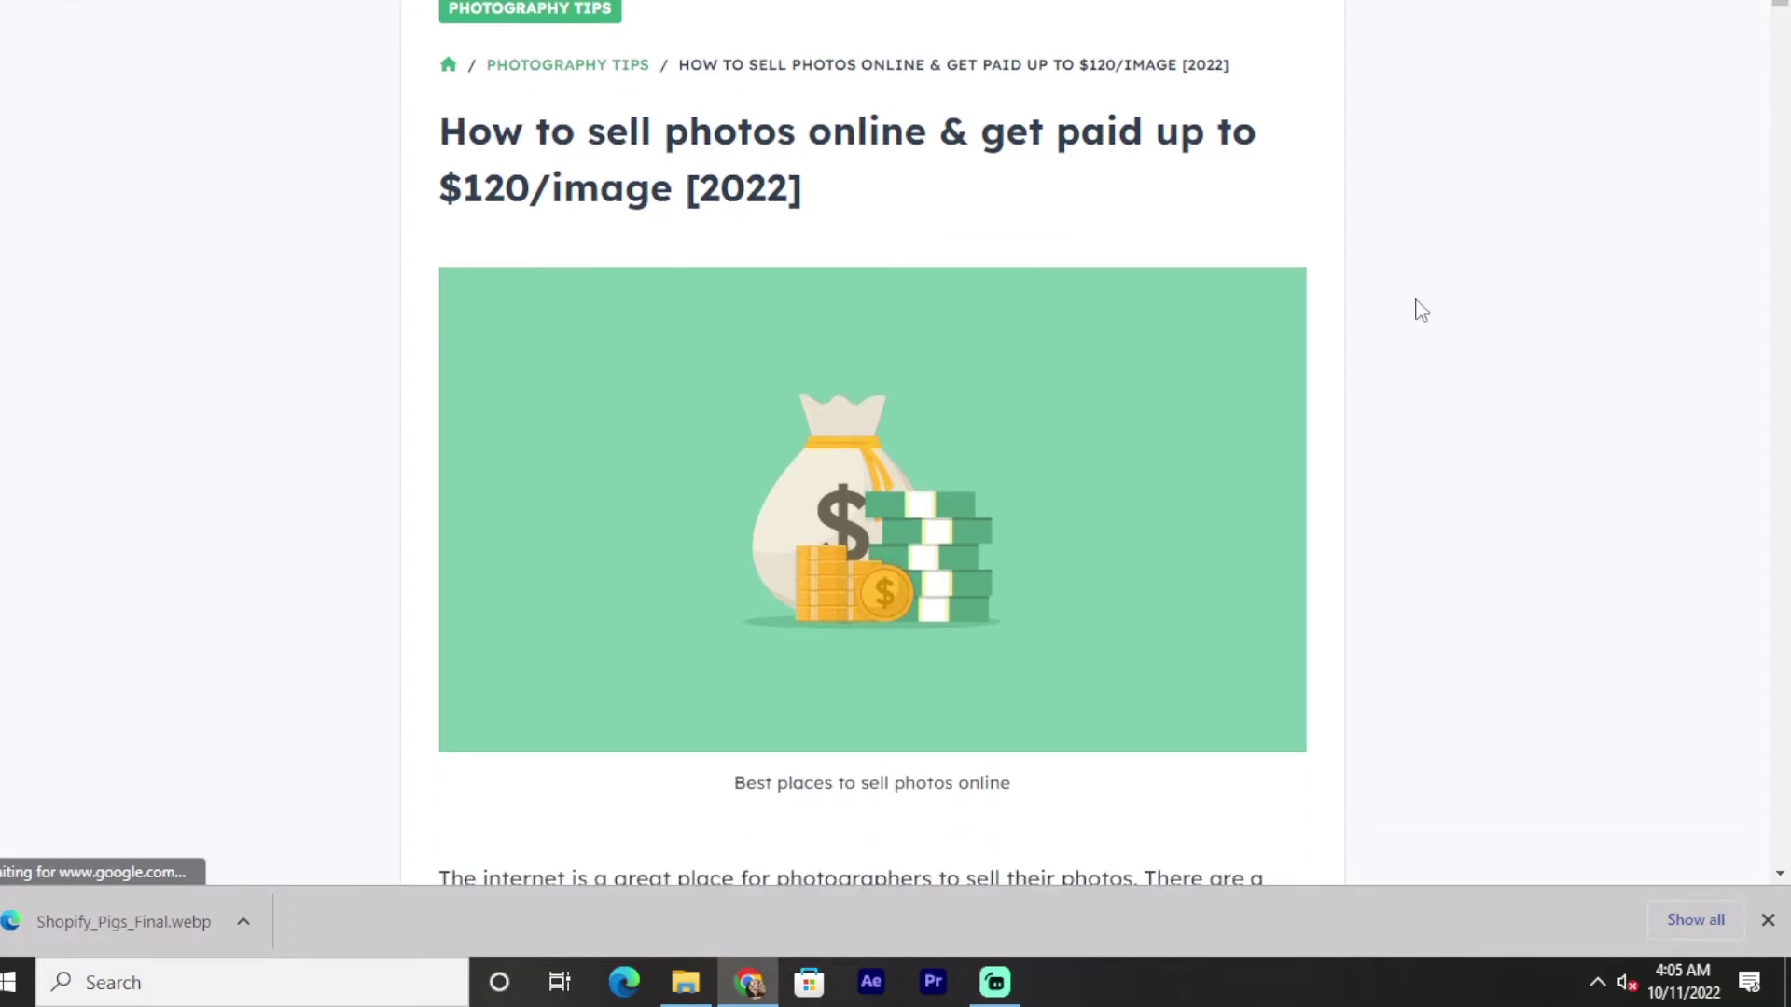
scroll(1420, 309, "down", 2)
scroll(1419, 309, "down", 1)
scroll(1421, 309, "down", 1)
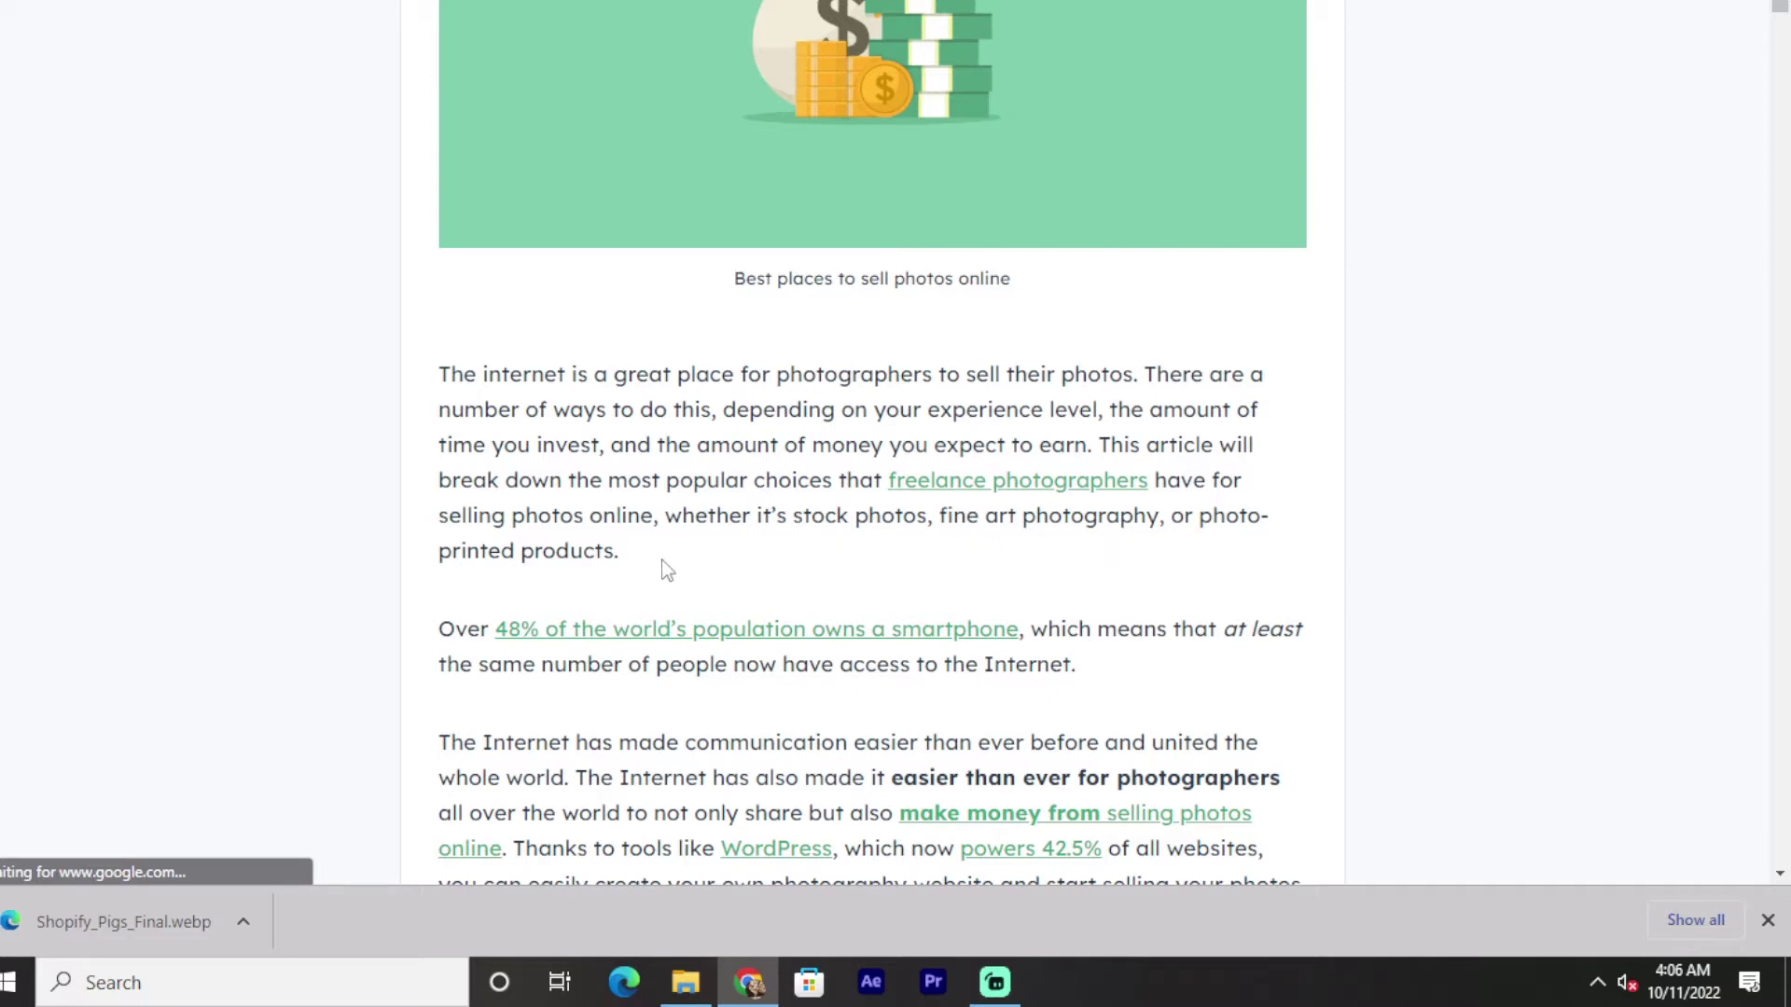
scroll(647, 578, "down", 1)
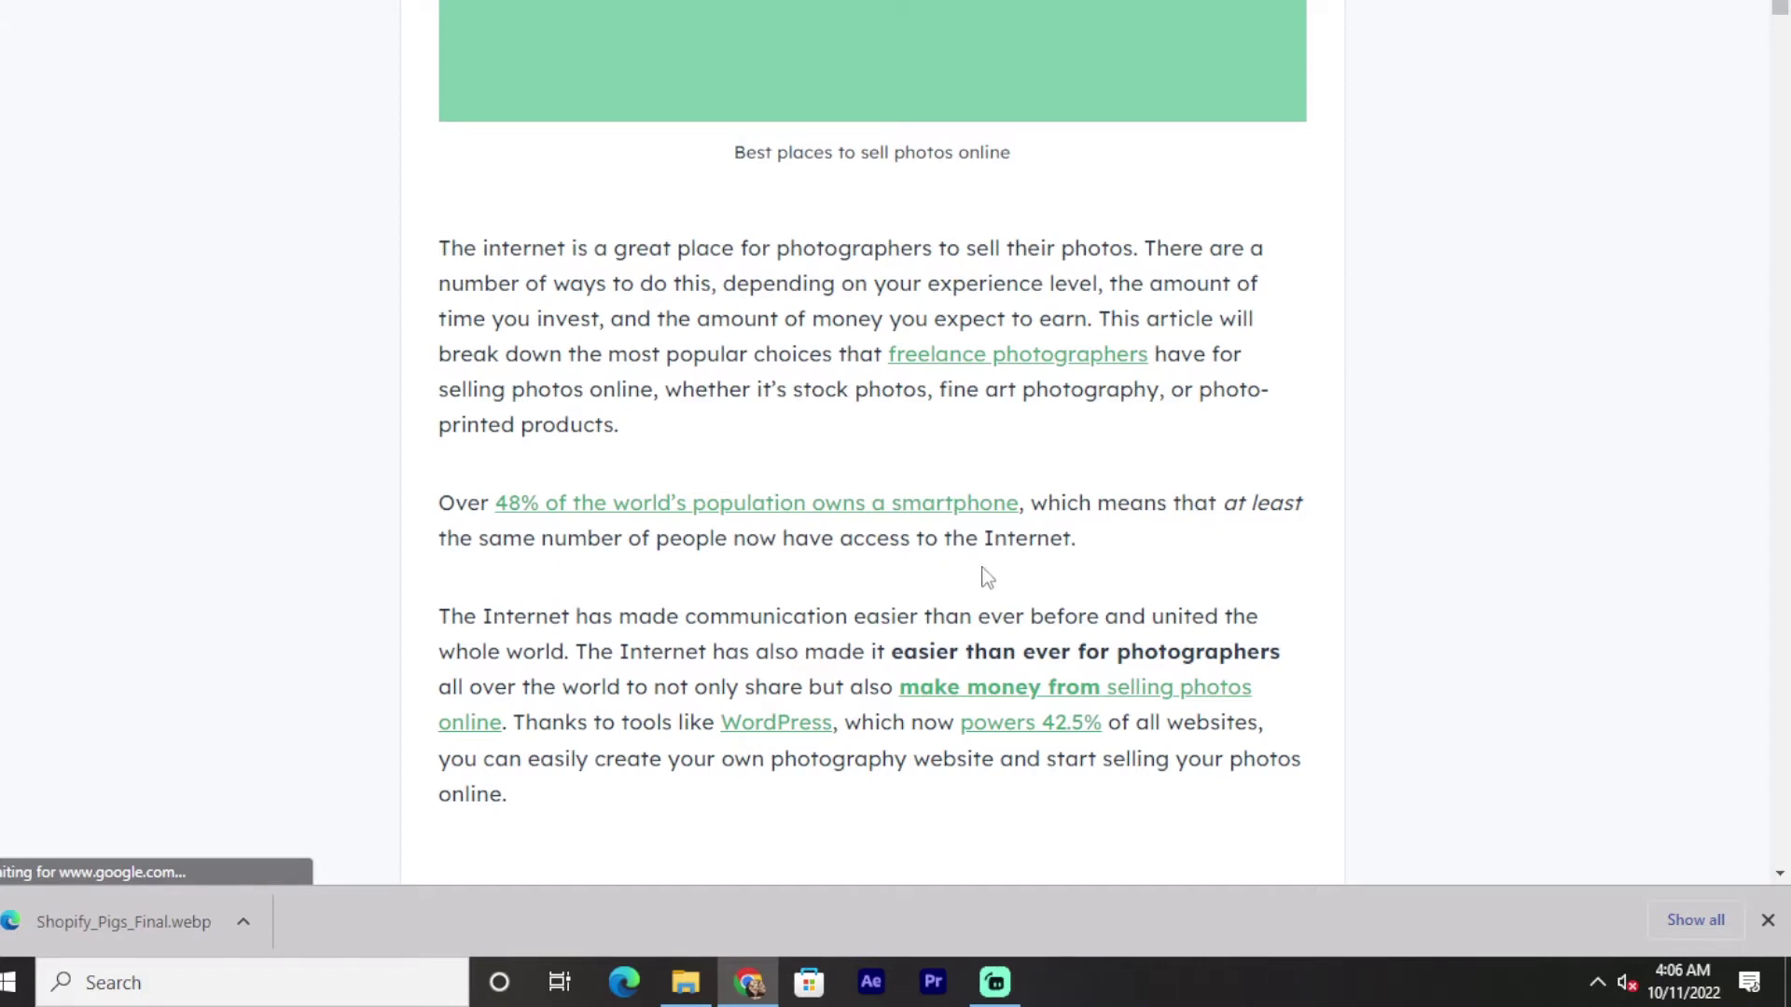
scroll(983, 577, "down", 1)
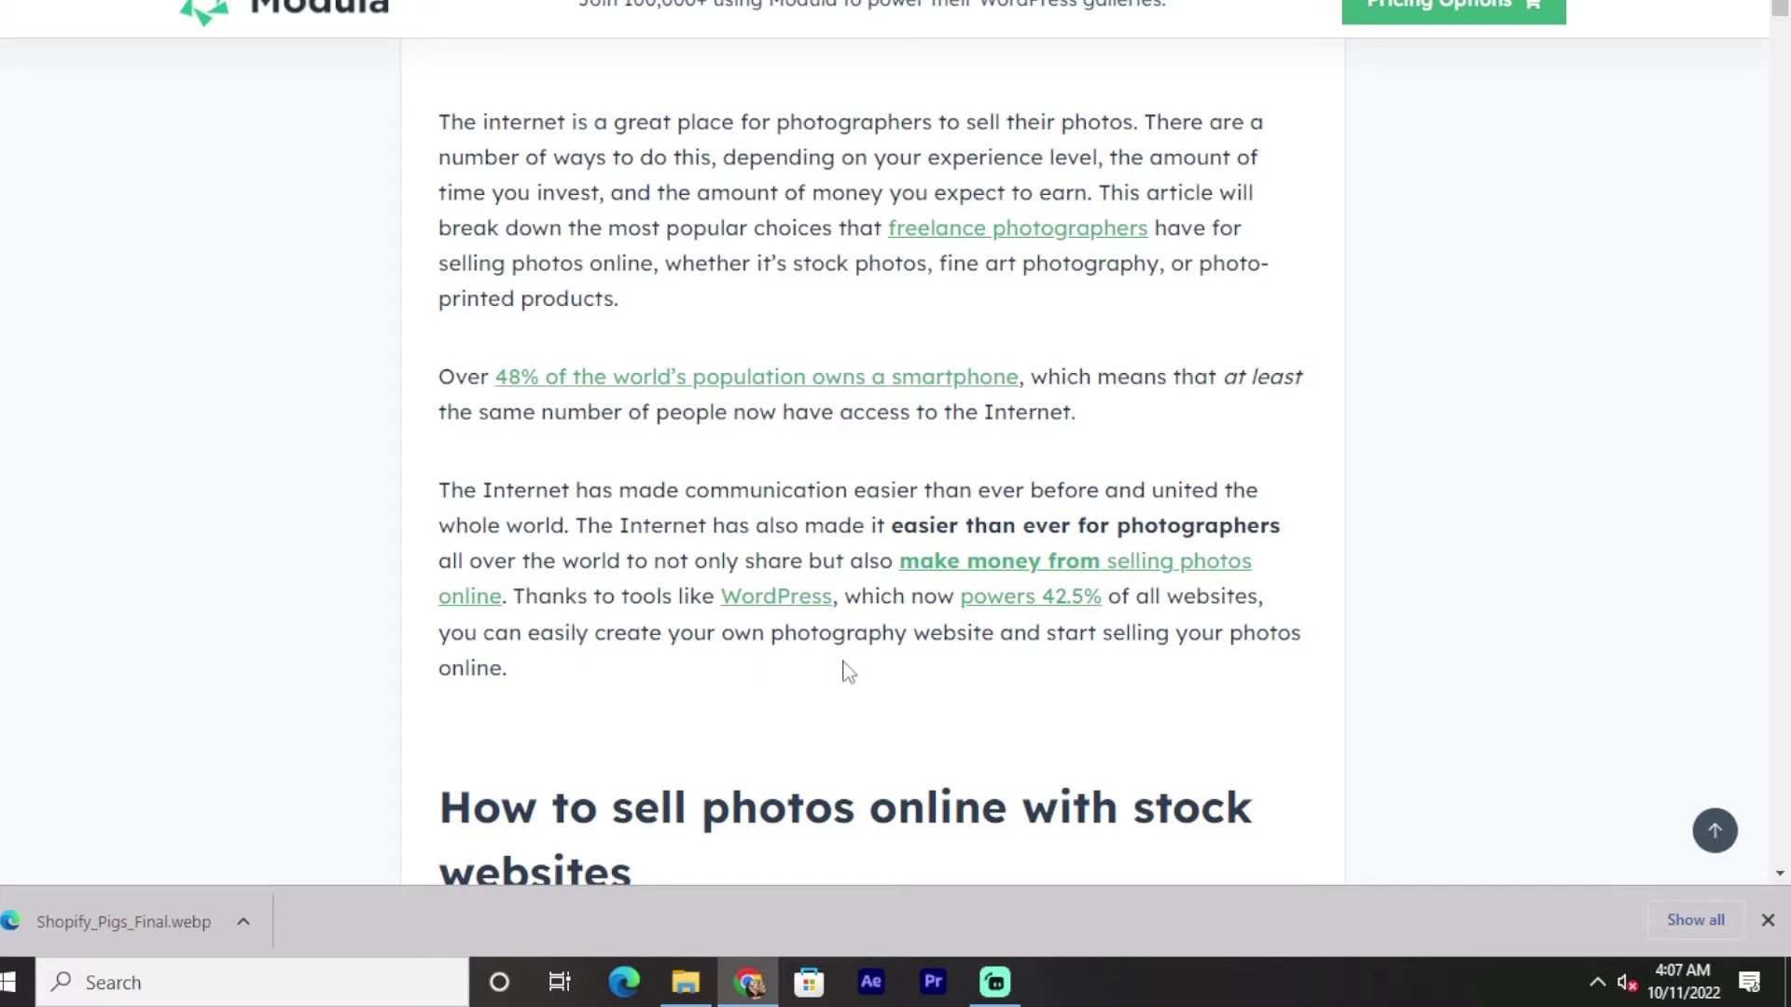
scroll(846, 672, "down", 2)
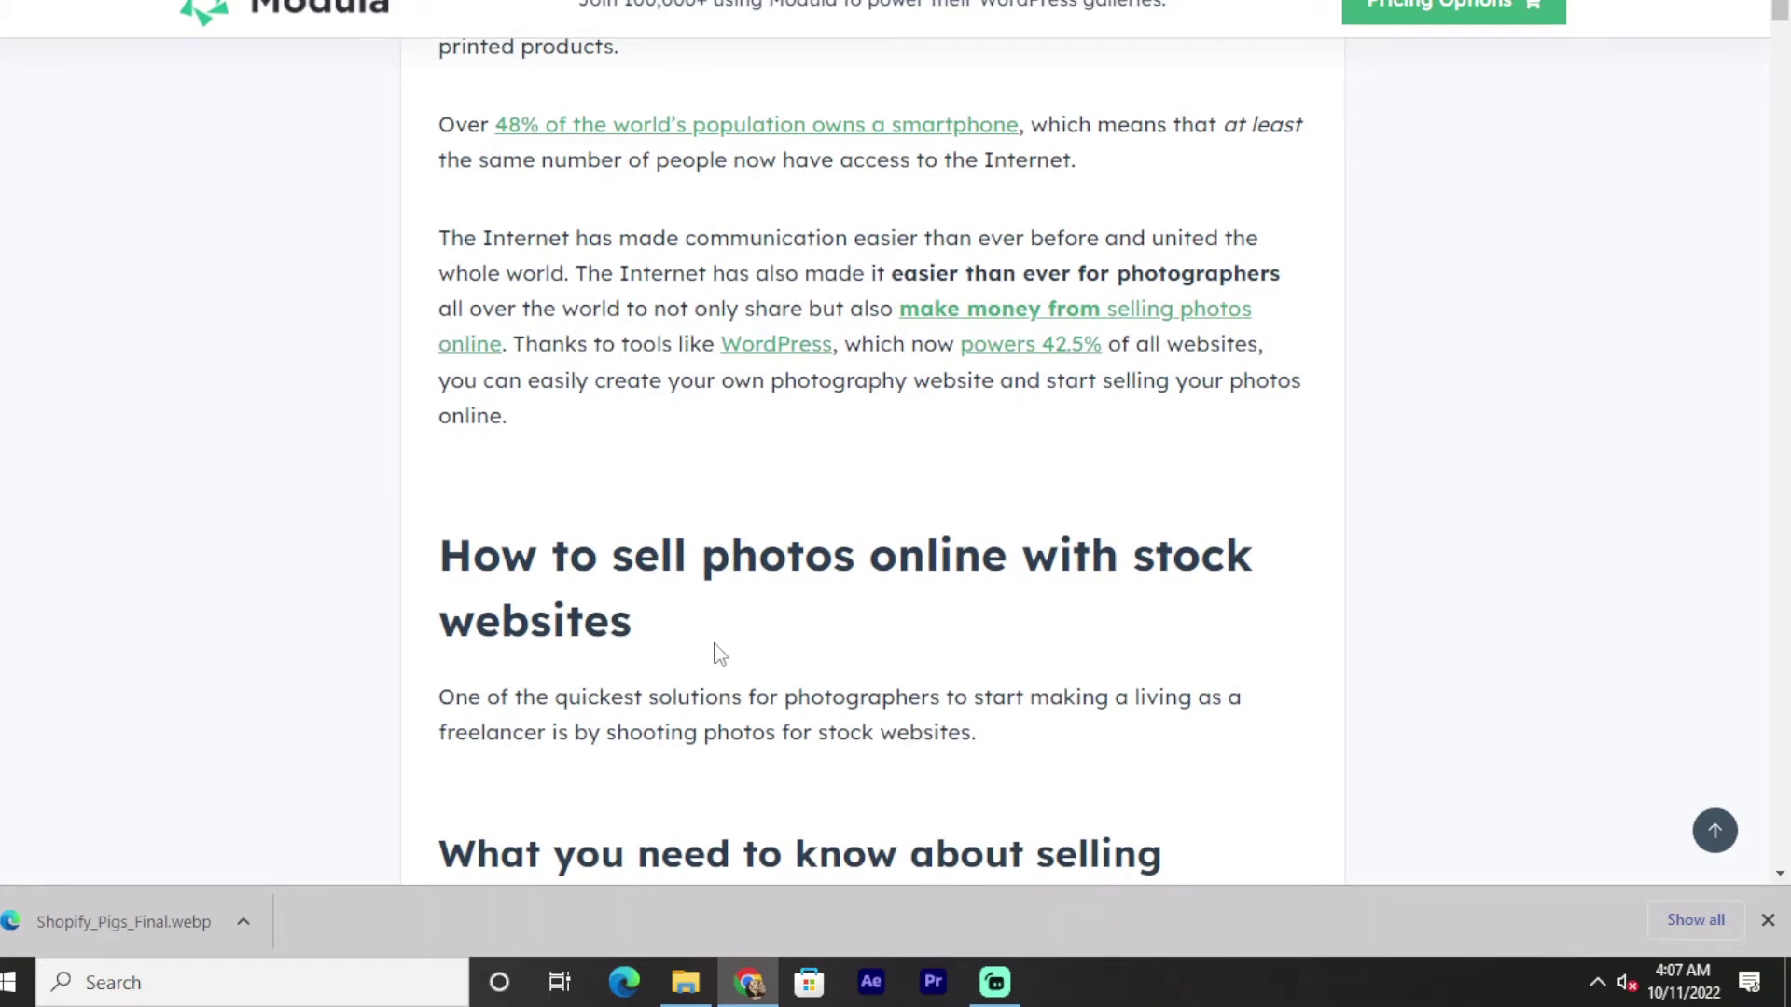
scroll(713, 654, "down", 1)
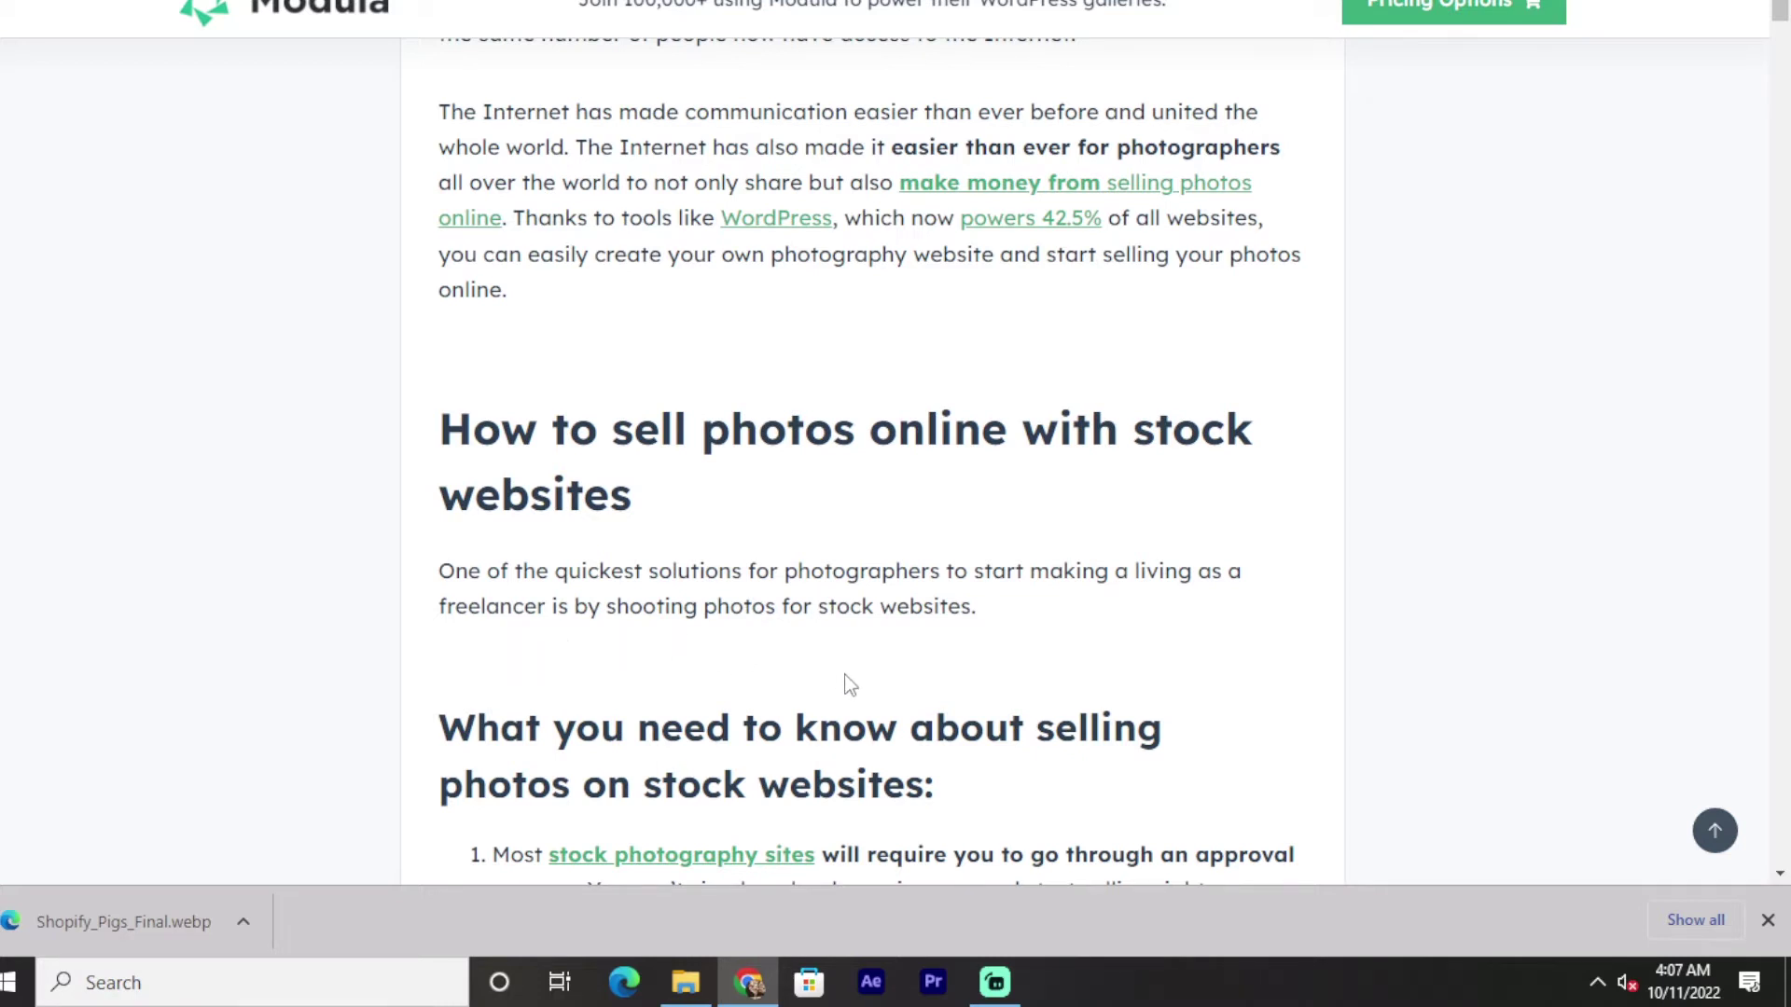
scroll(848, 685, "down", 1)
scroll(860, 659, "down", 1)
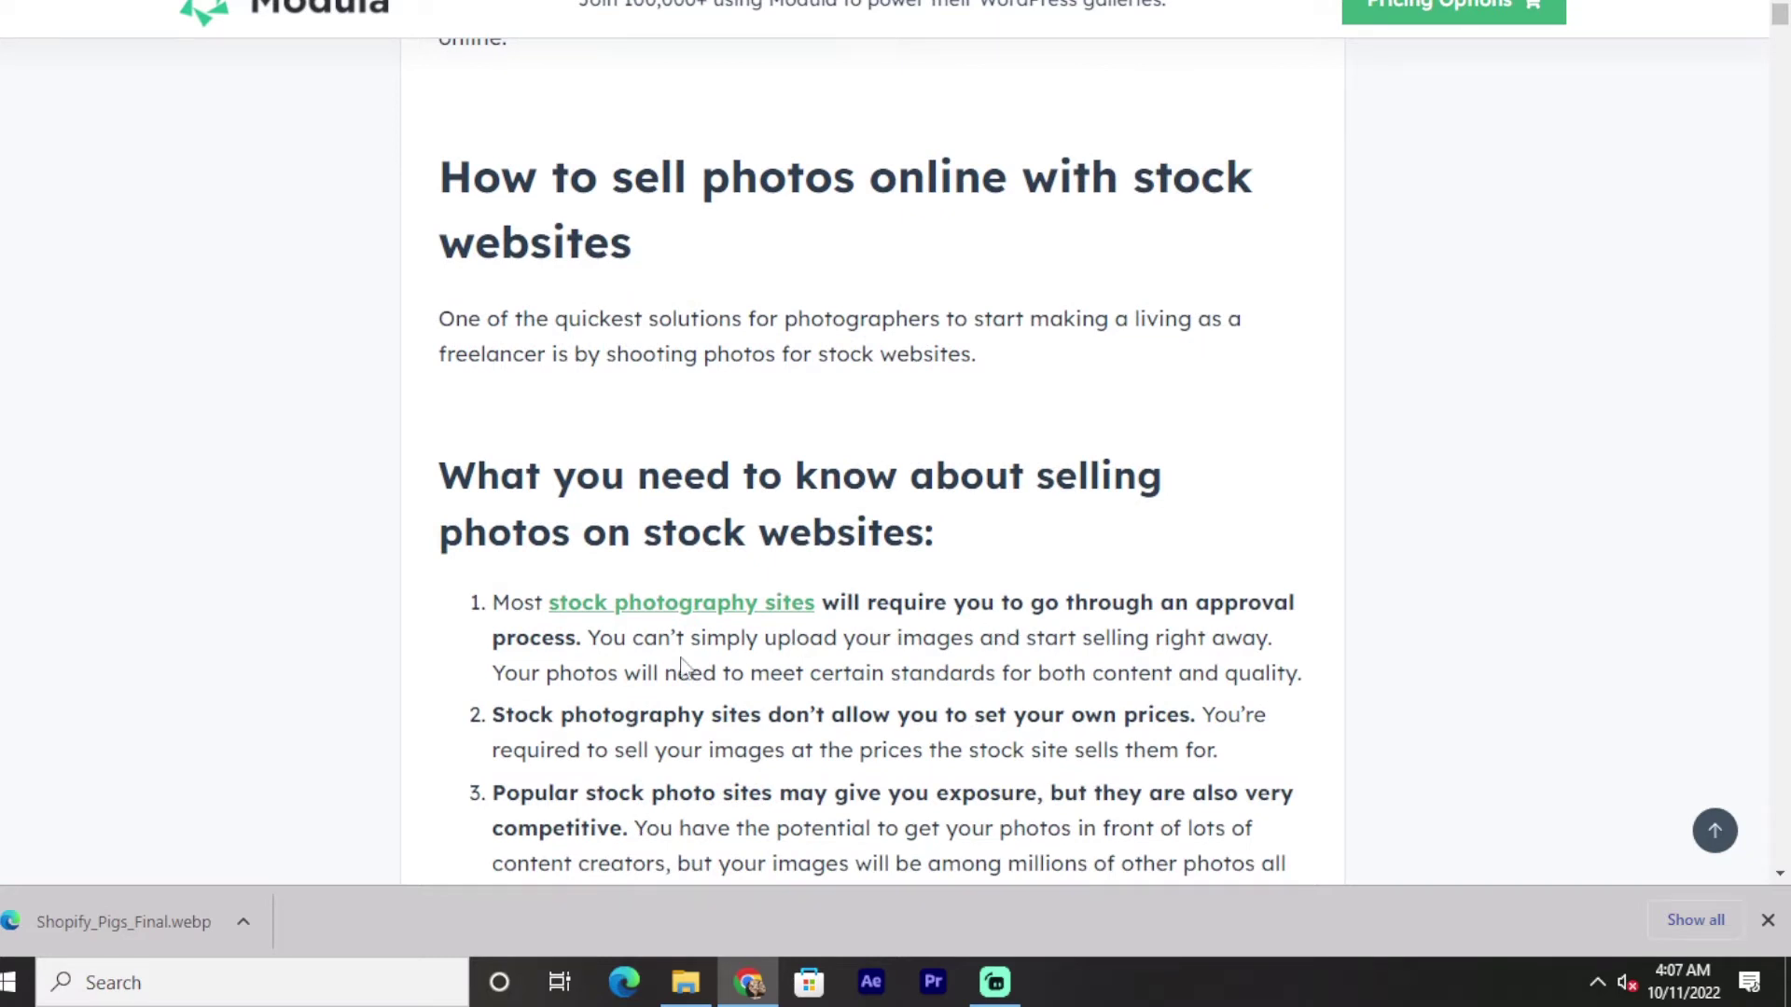
scroll(558, 618, "down", 1)
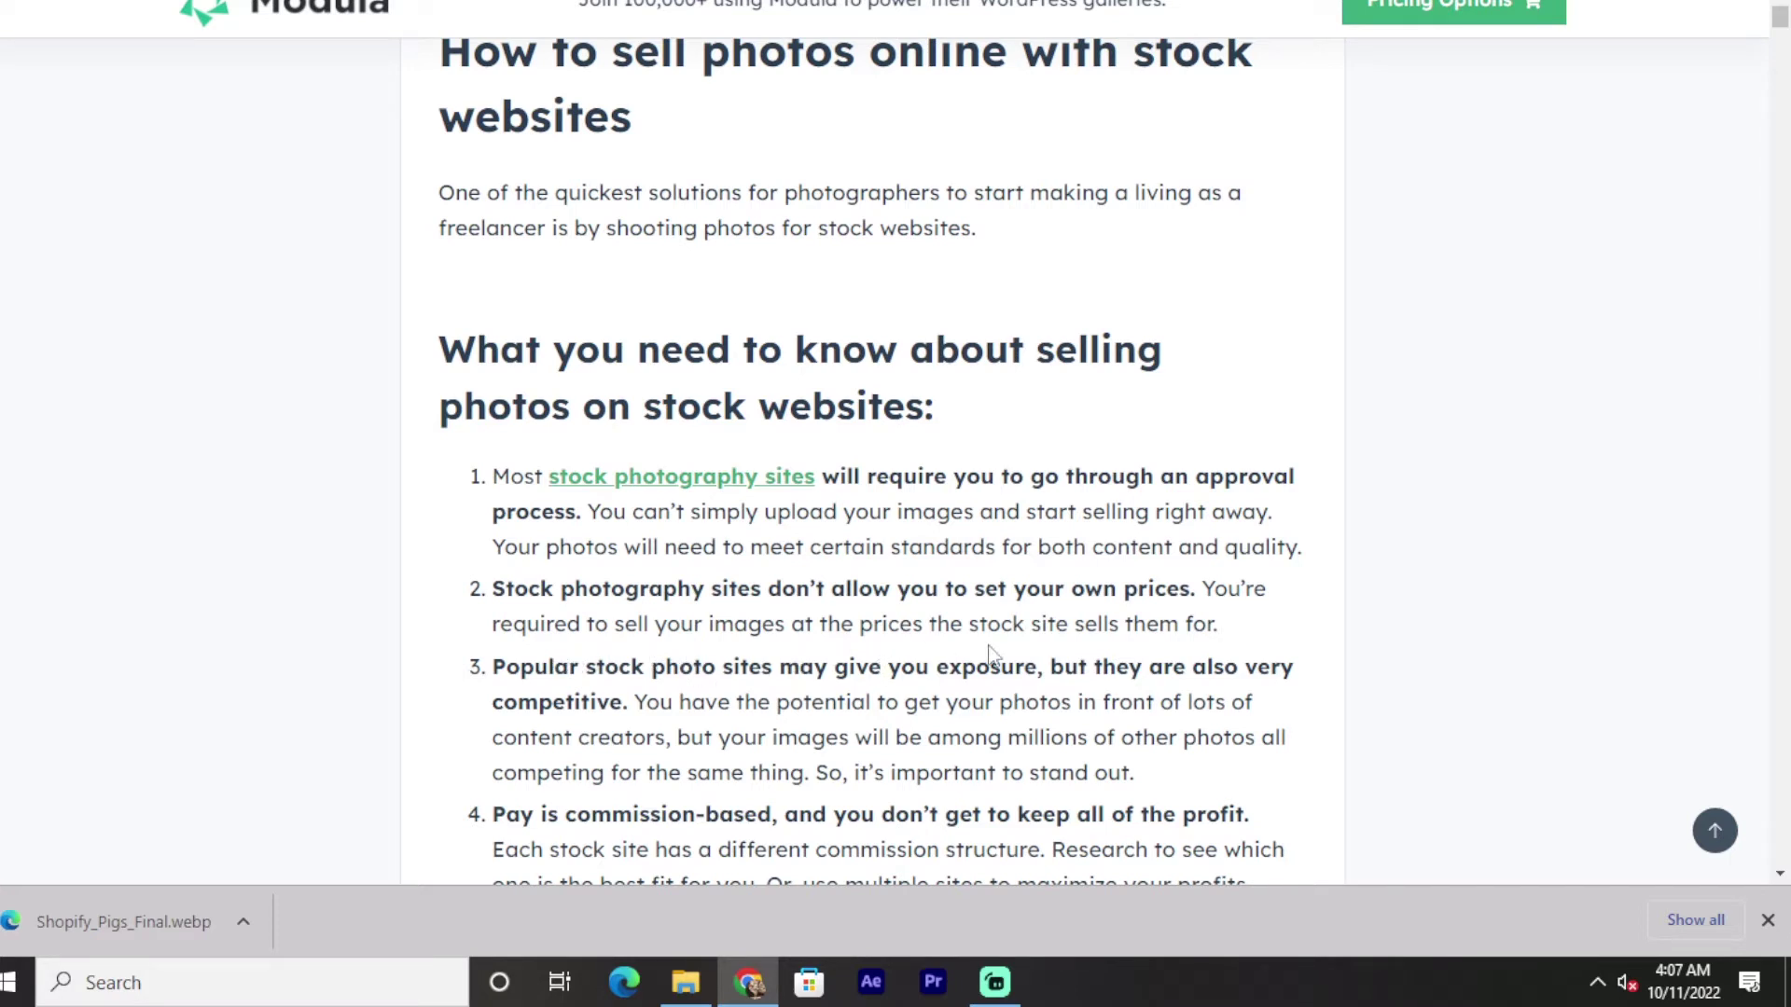
scroll(869, 686, "down", 1)
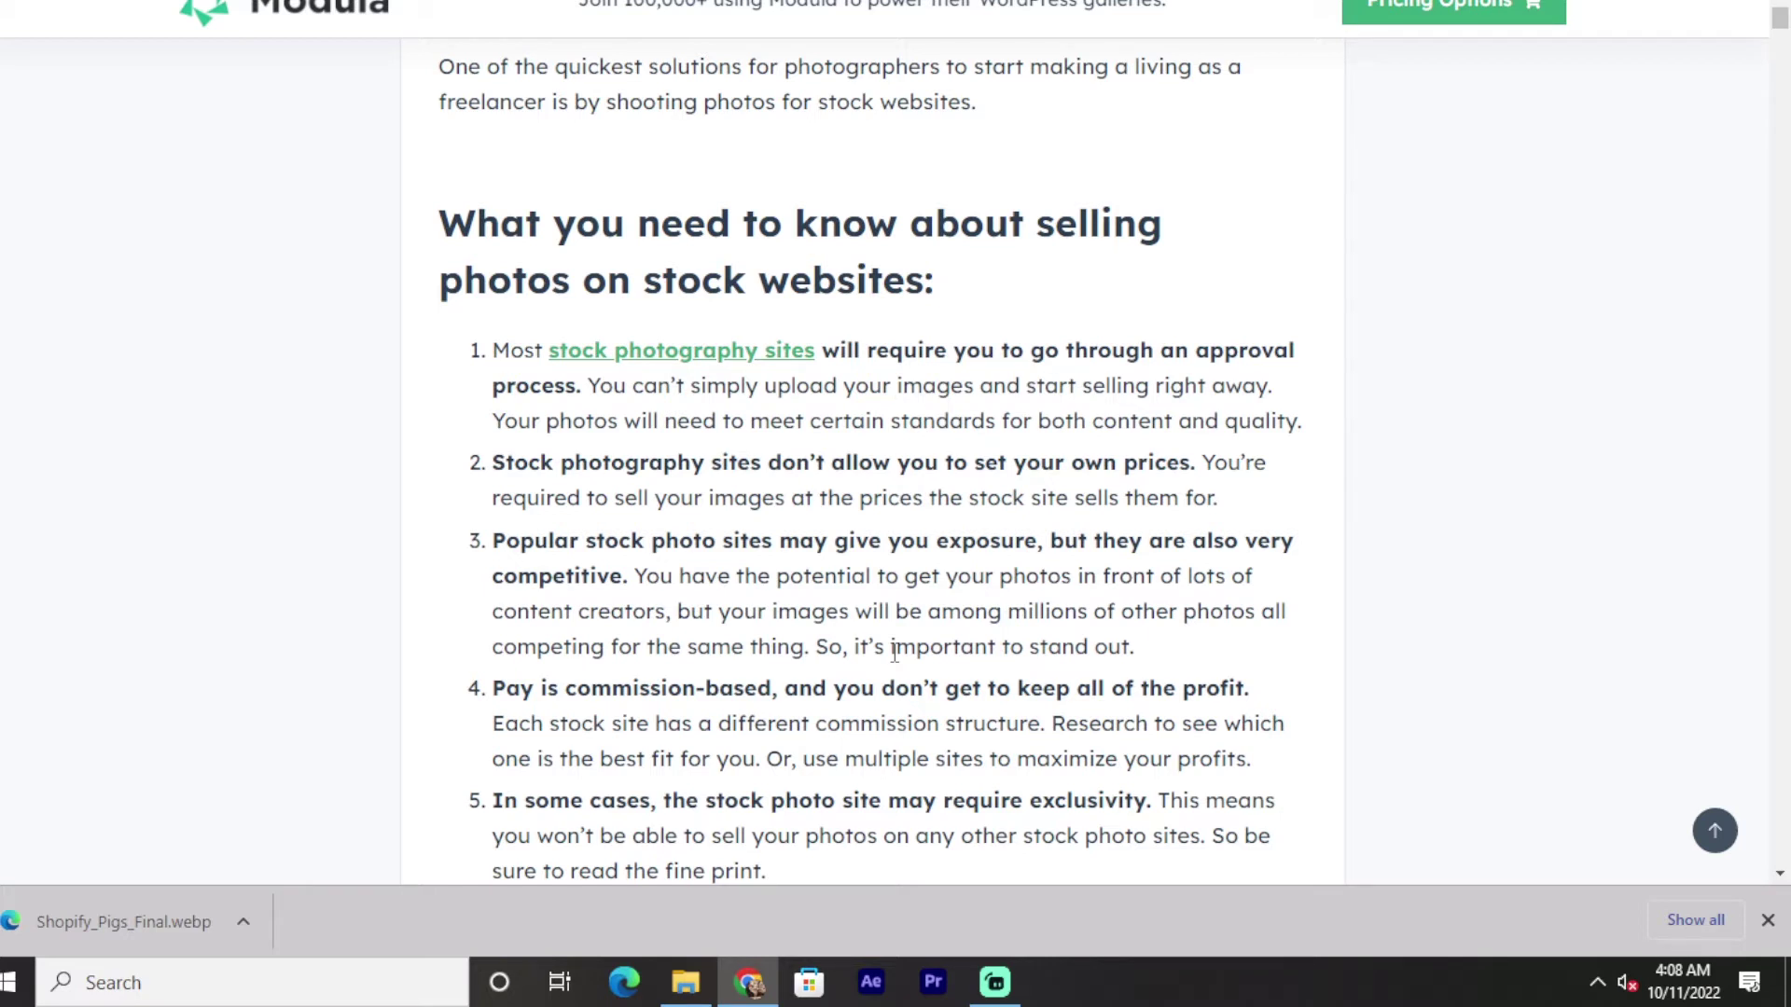
scroll(893, 651, "up", 1)
scroll(951, 727, "down", 1)
scroll(949, 722, "down", 1)
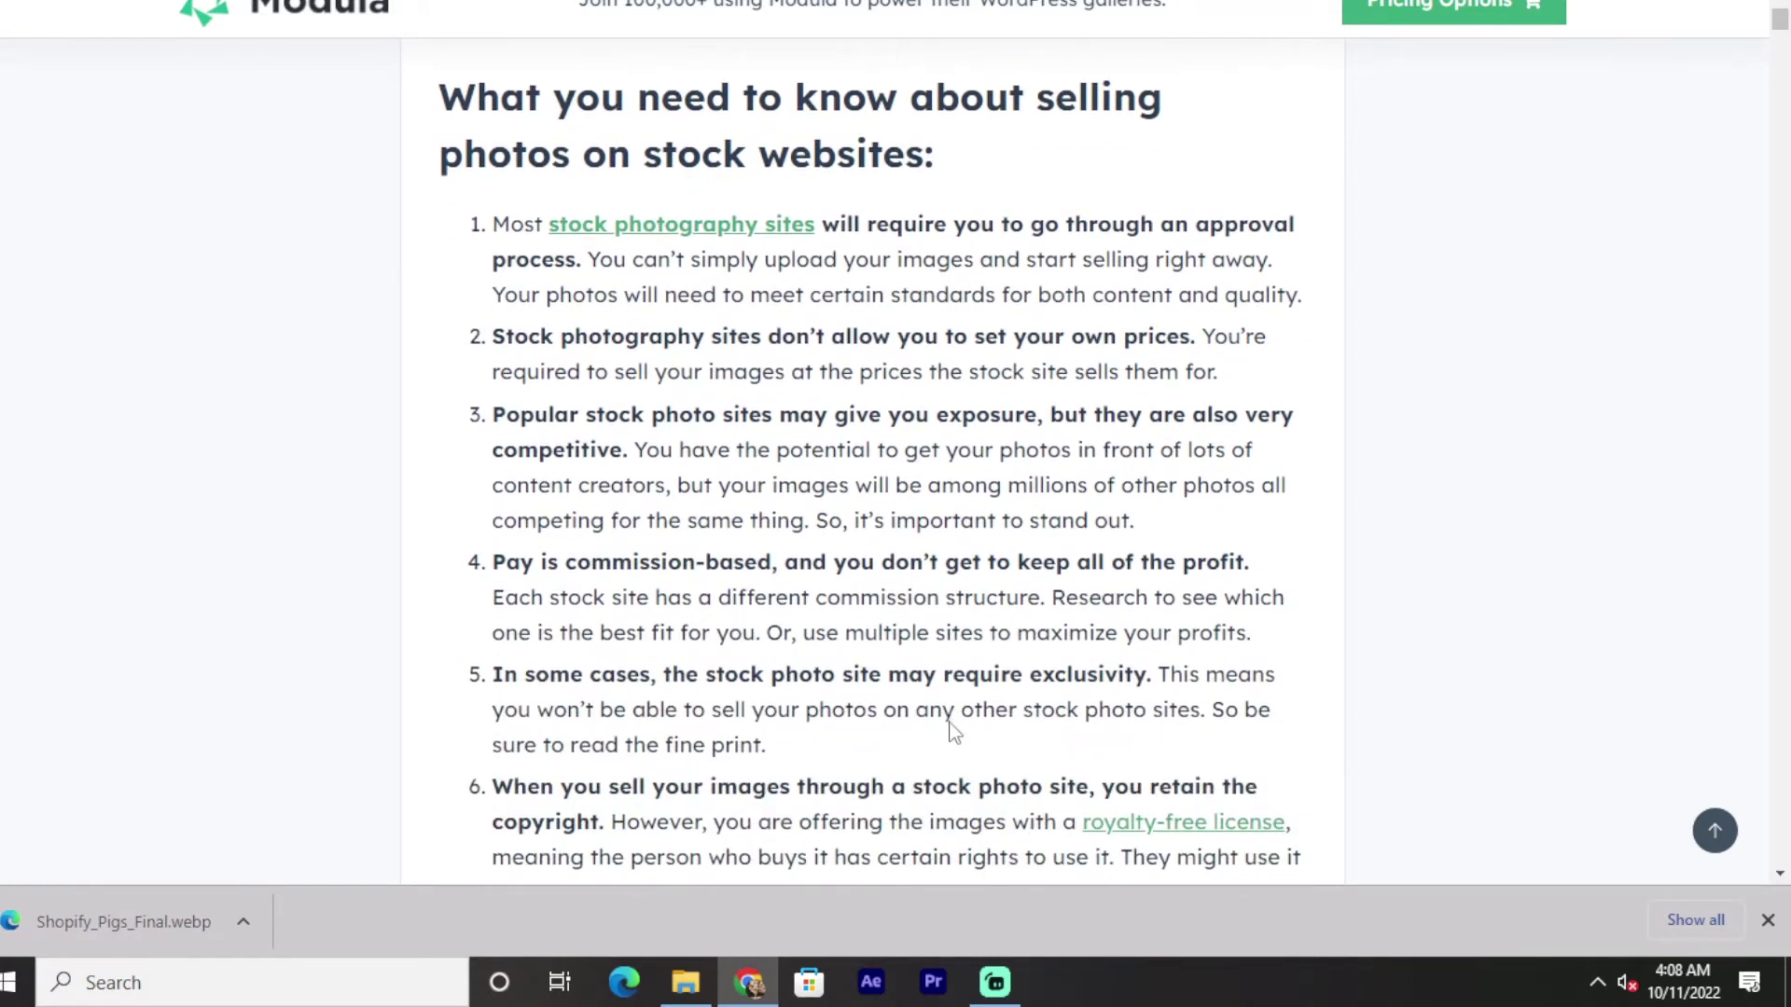
scroll(950, 722, "down", 1)
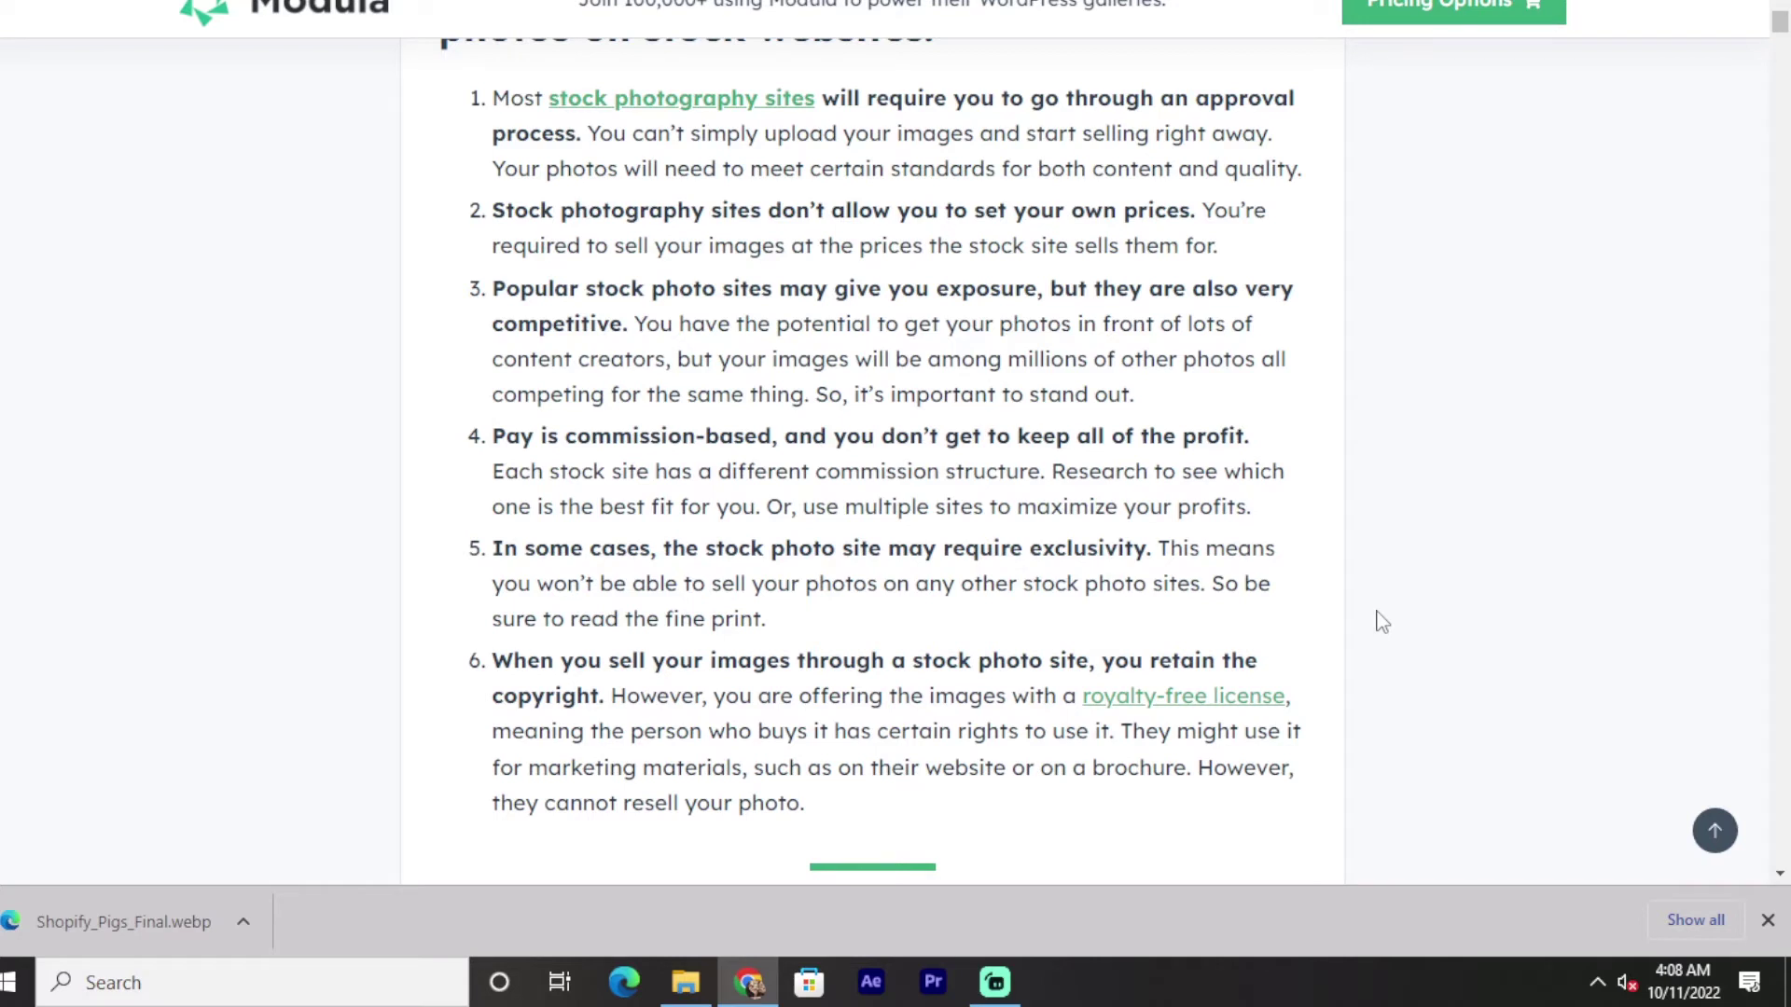
scroll(1378, 622, "down", 1)
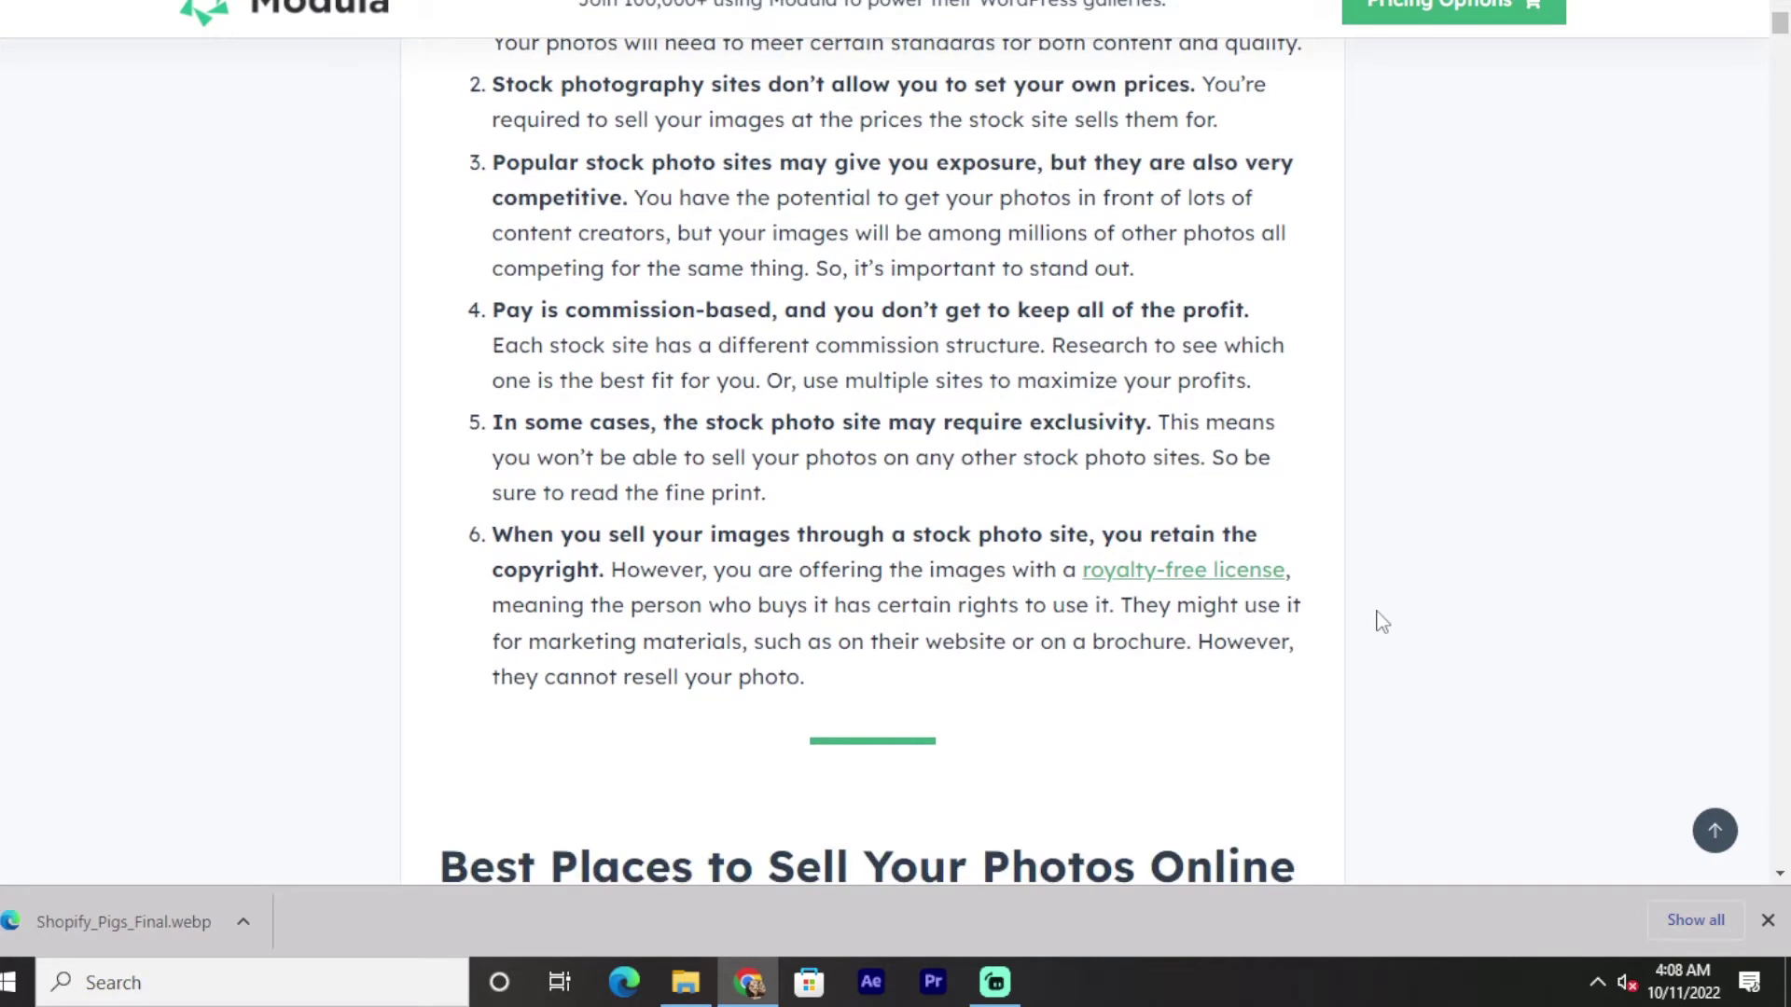
scroll(1377, 623, "down", 1)
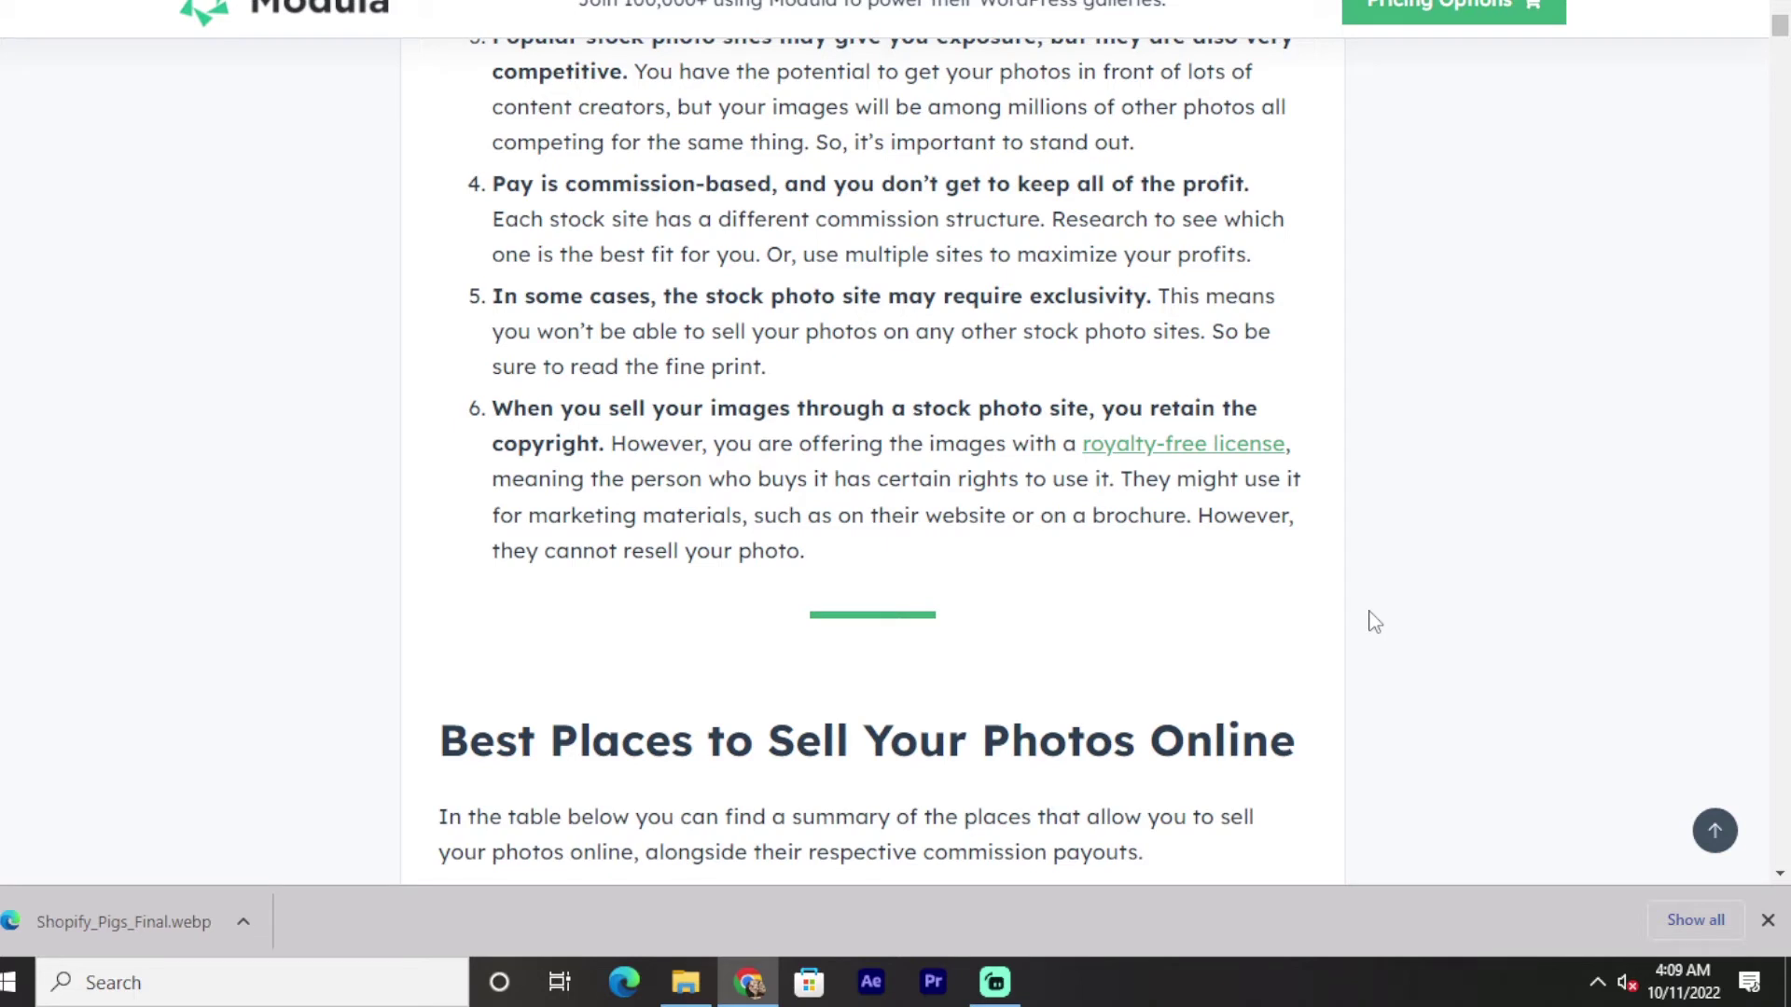
scroll(1024, 601, "down", 1)
scroll(773, 602, "down", 1)
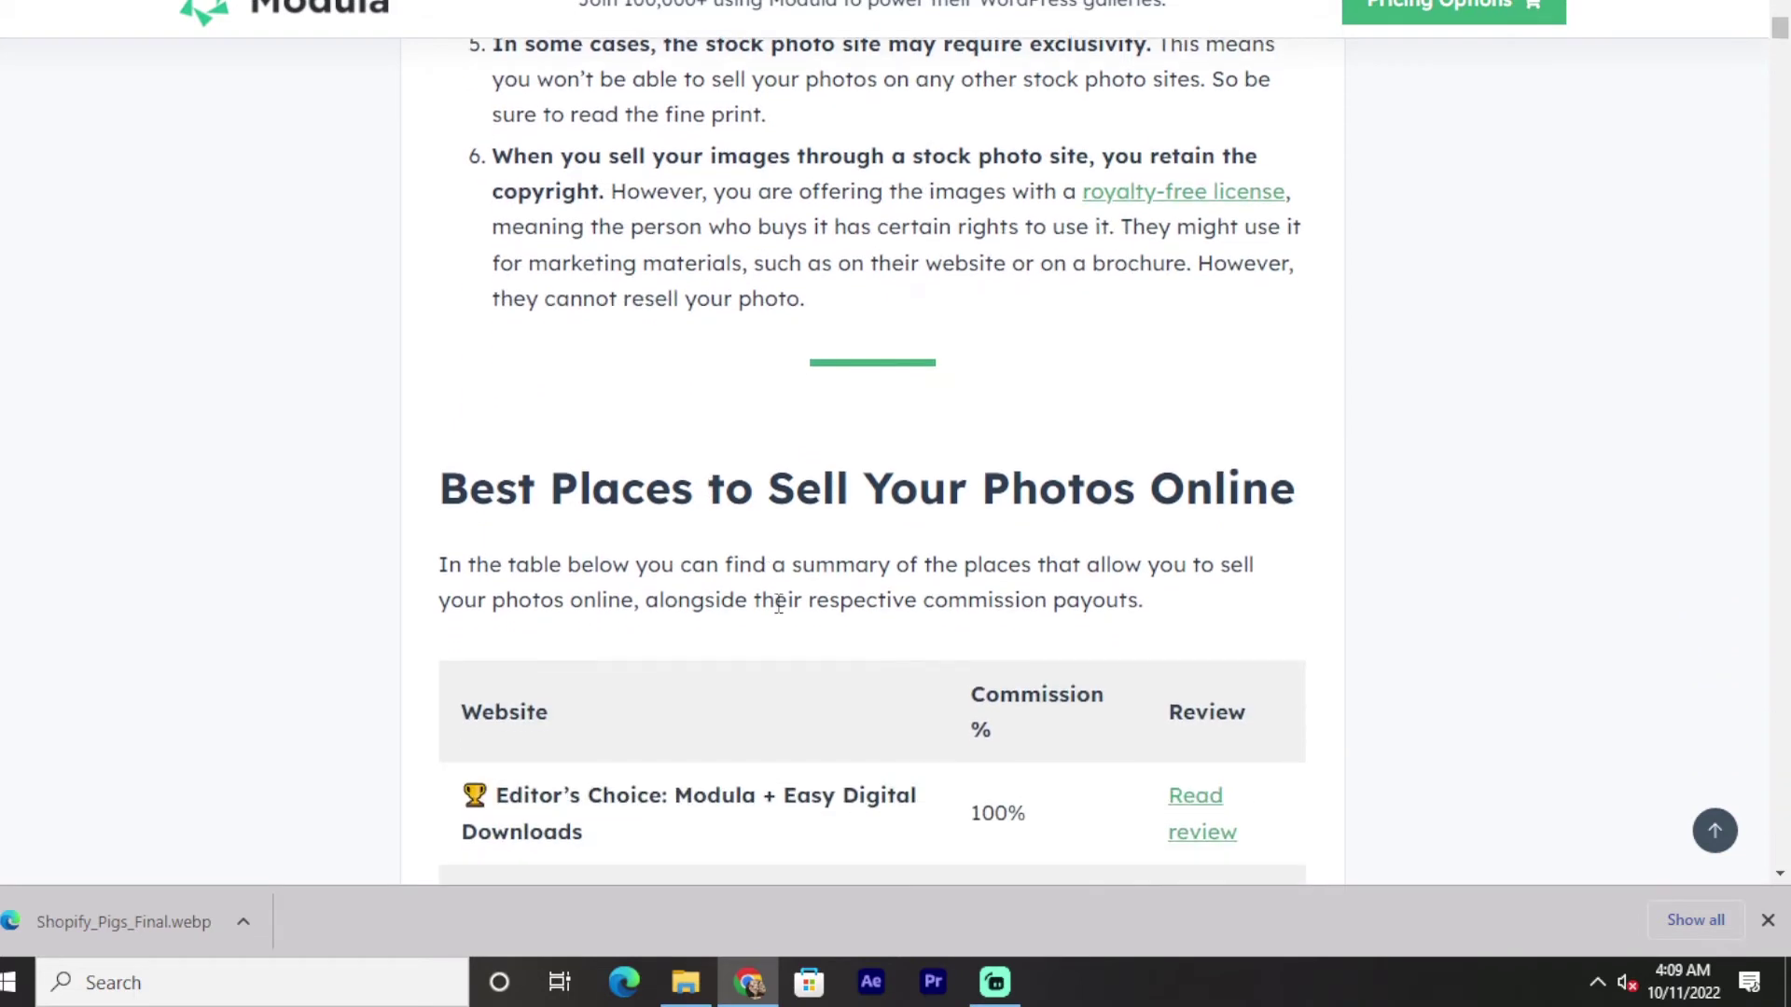
scroll(851, 594, "down", 1)
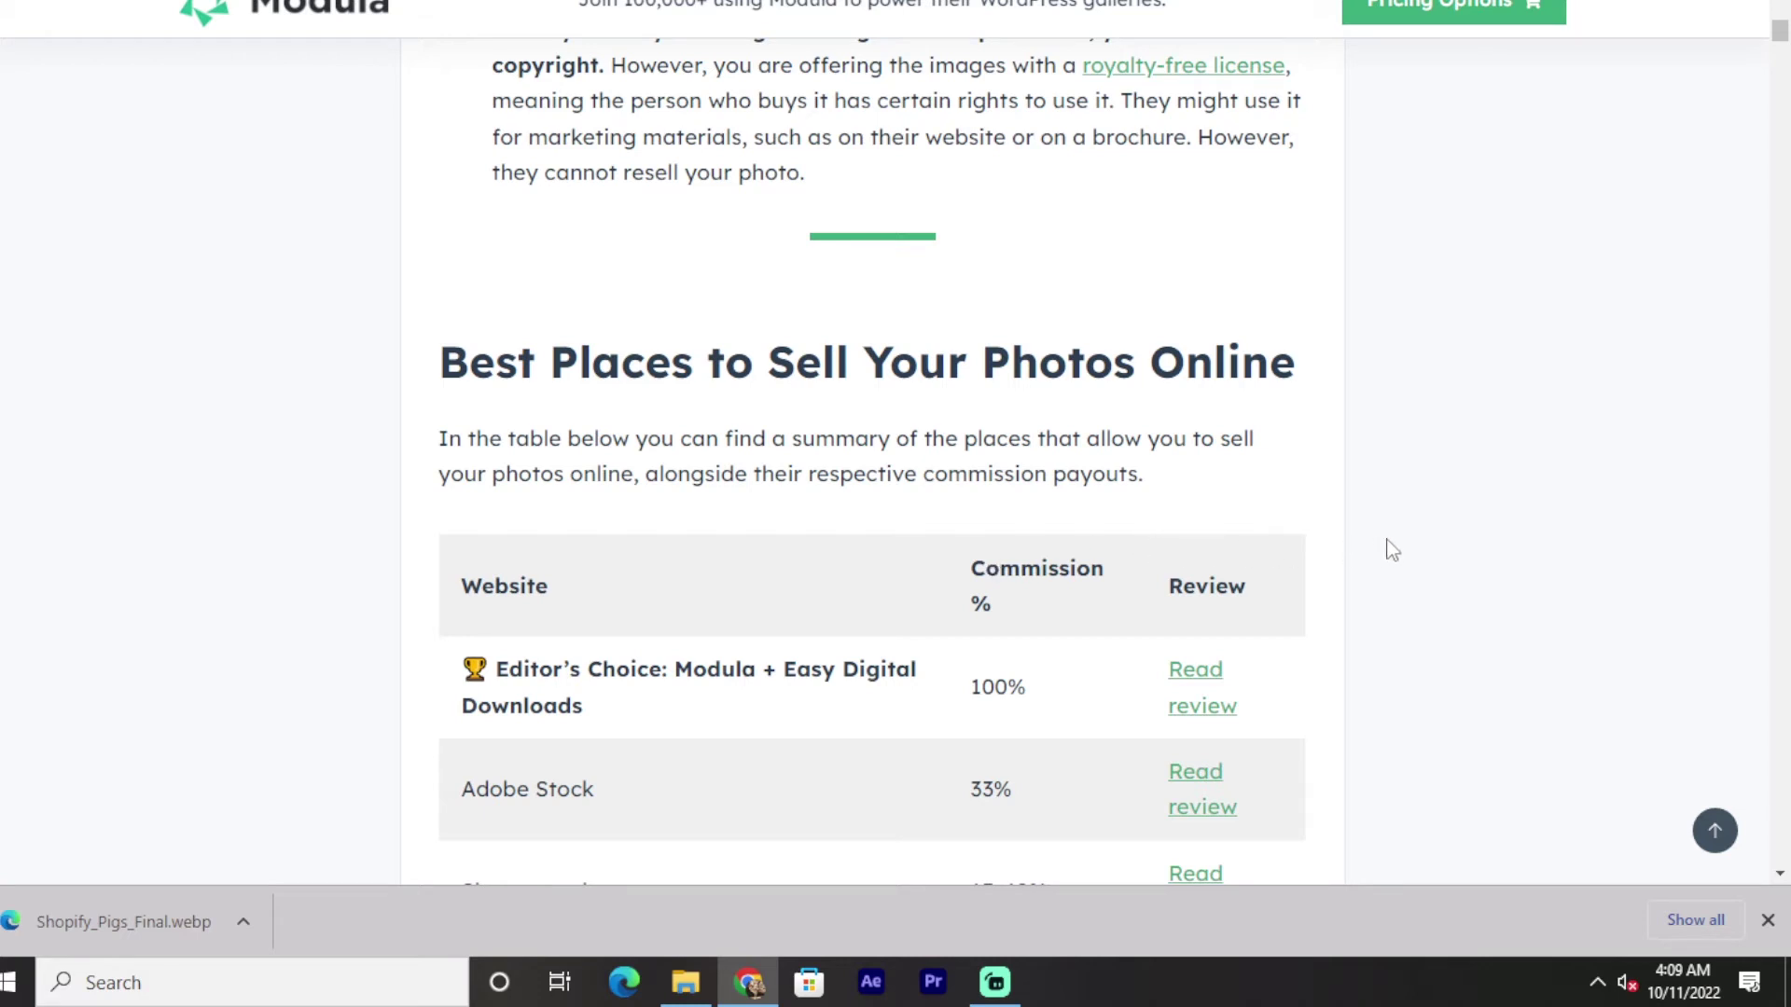
scroll(1415, 554, "down", 1)
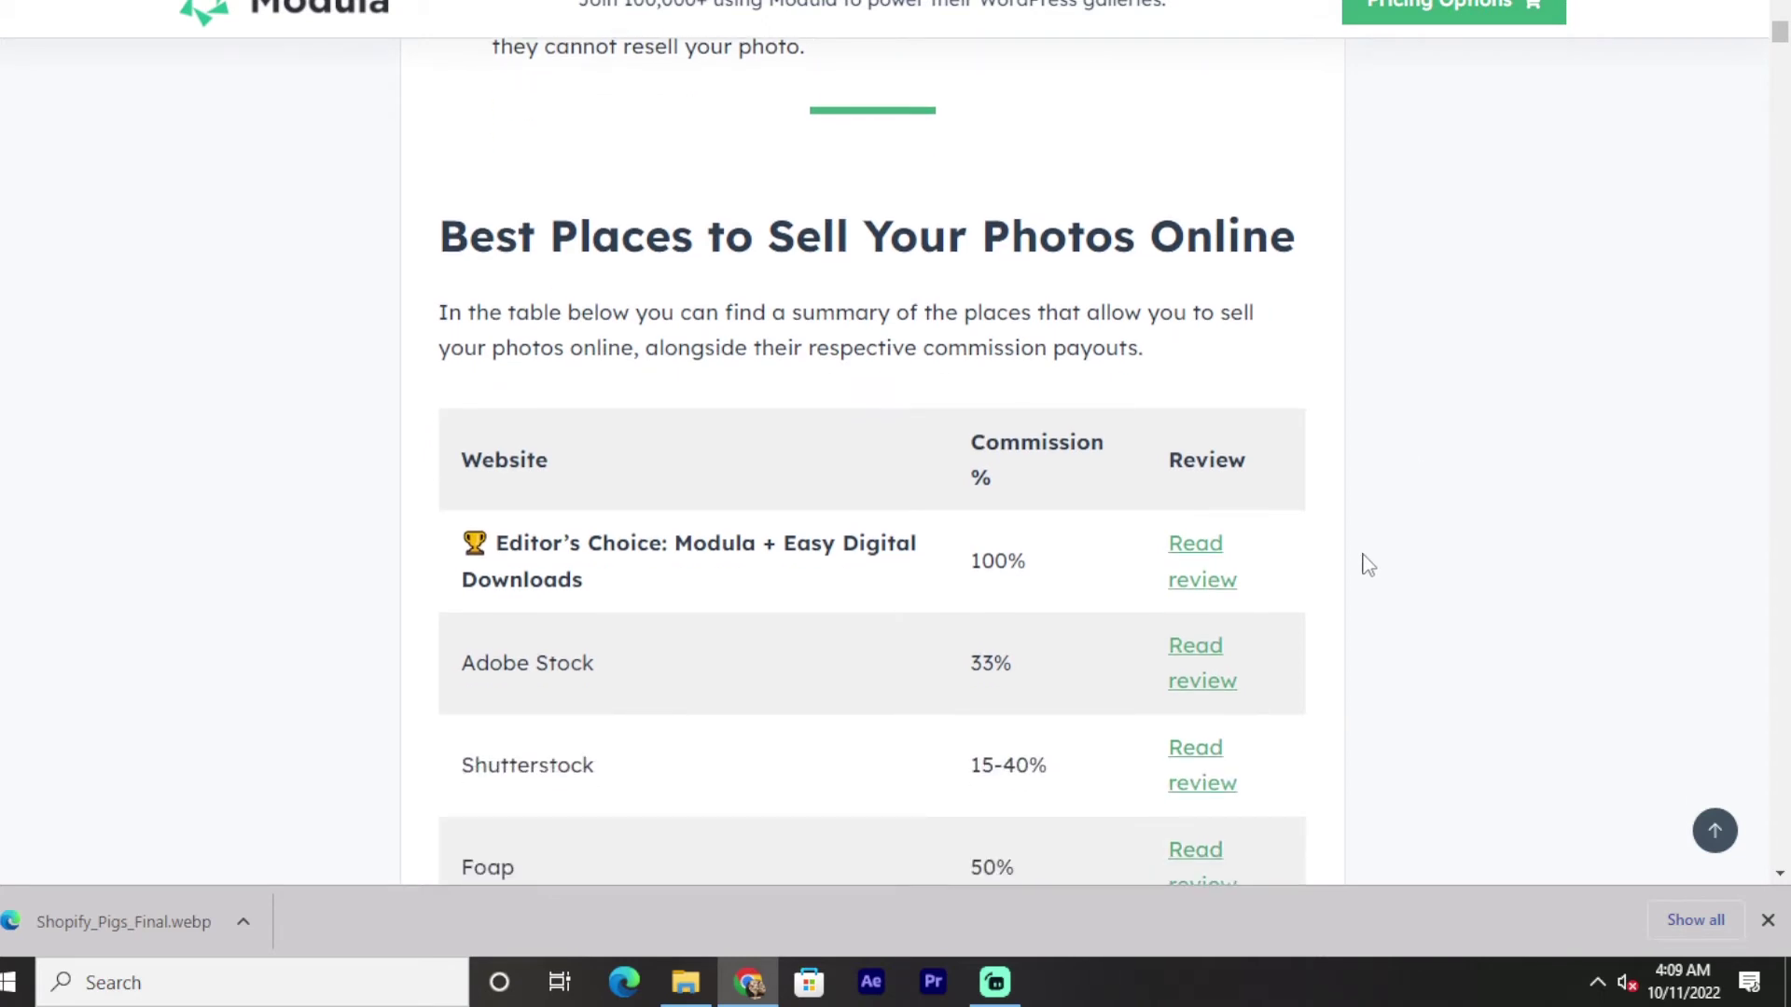
scroll(1320, 564, "down", 2)
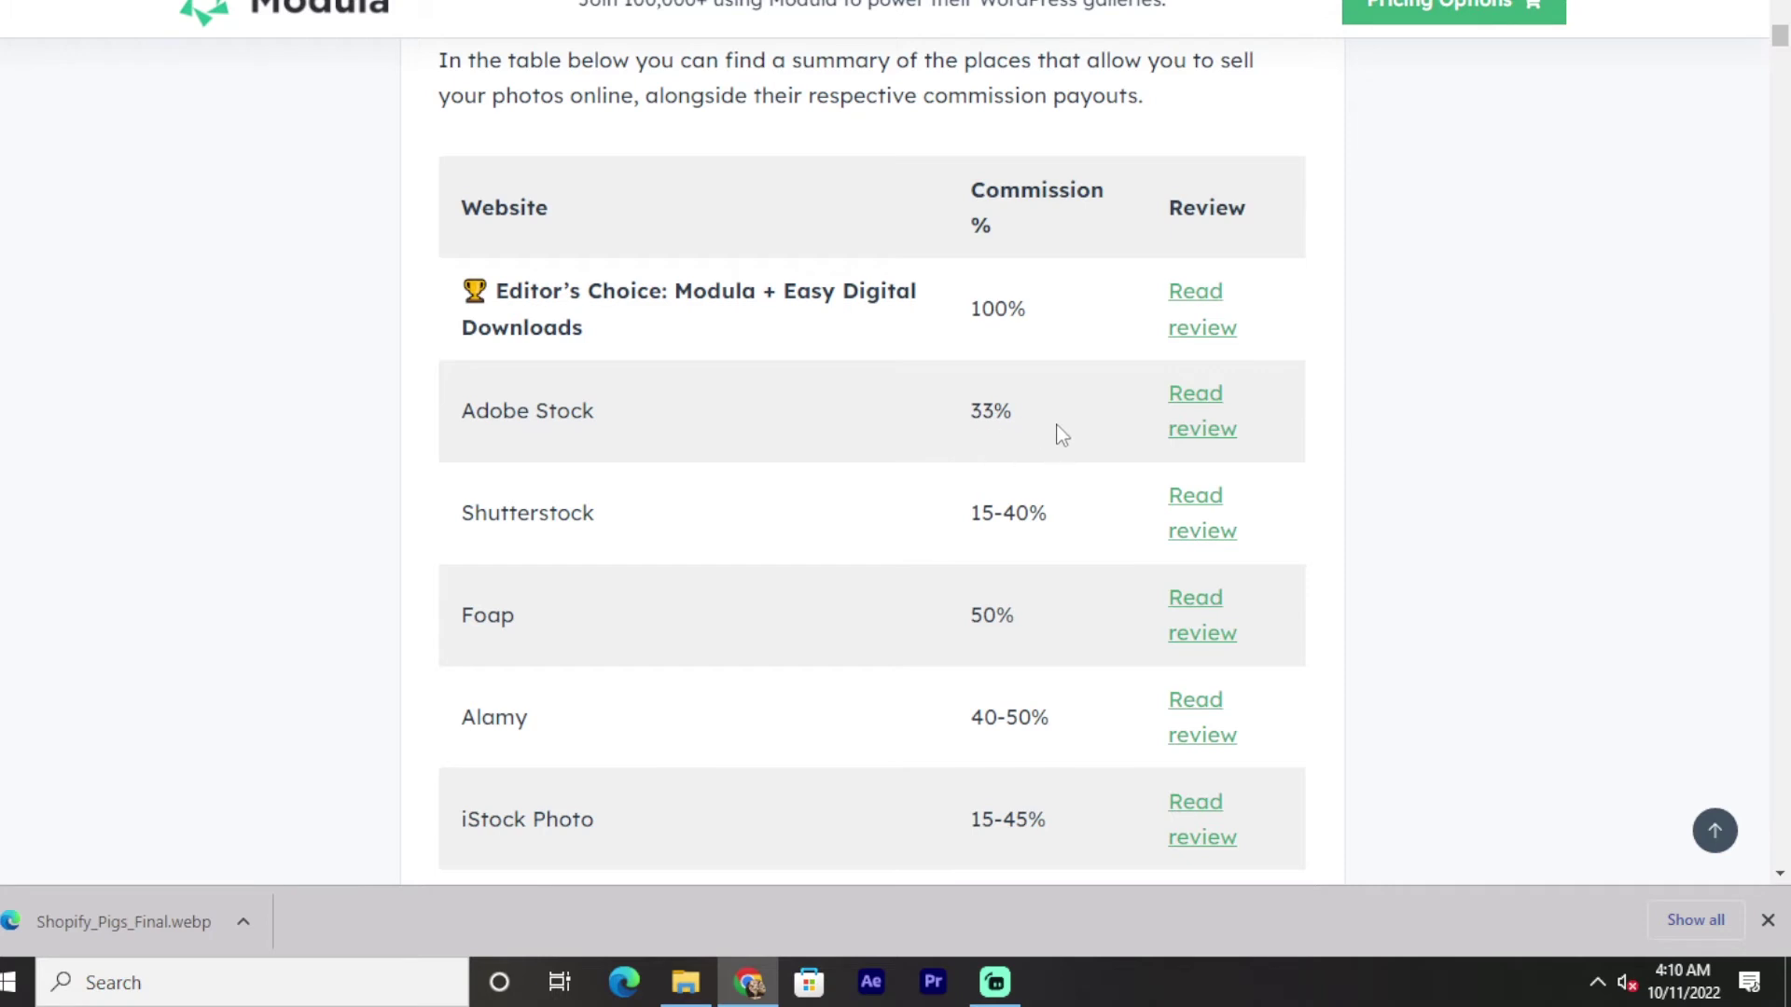
scroll(511, 567, "down", 1)
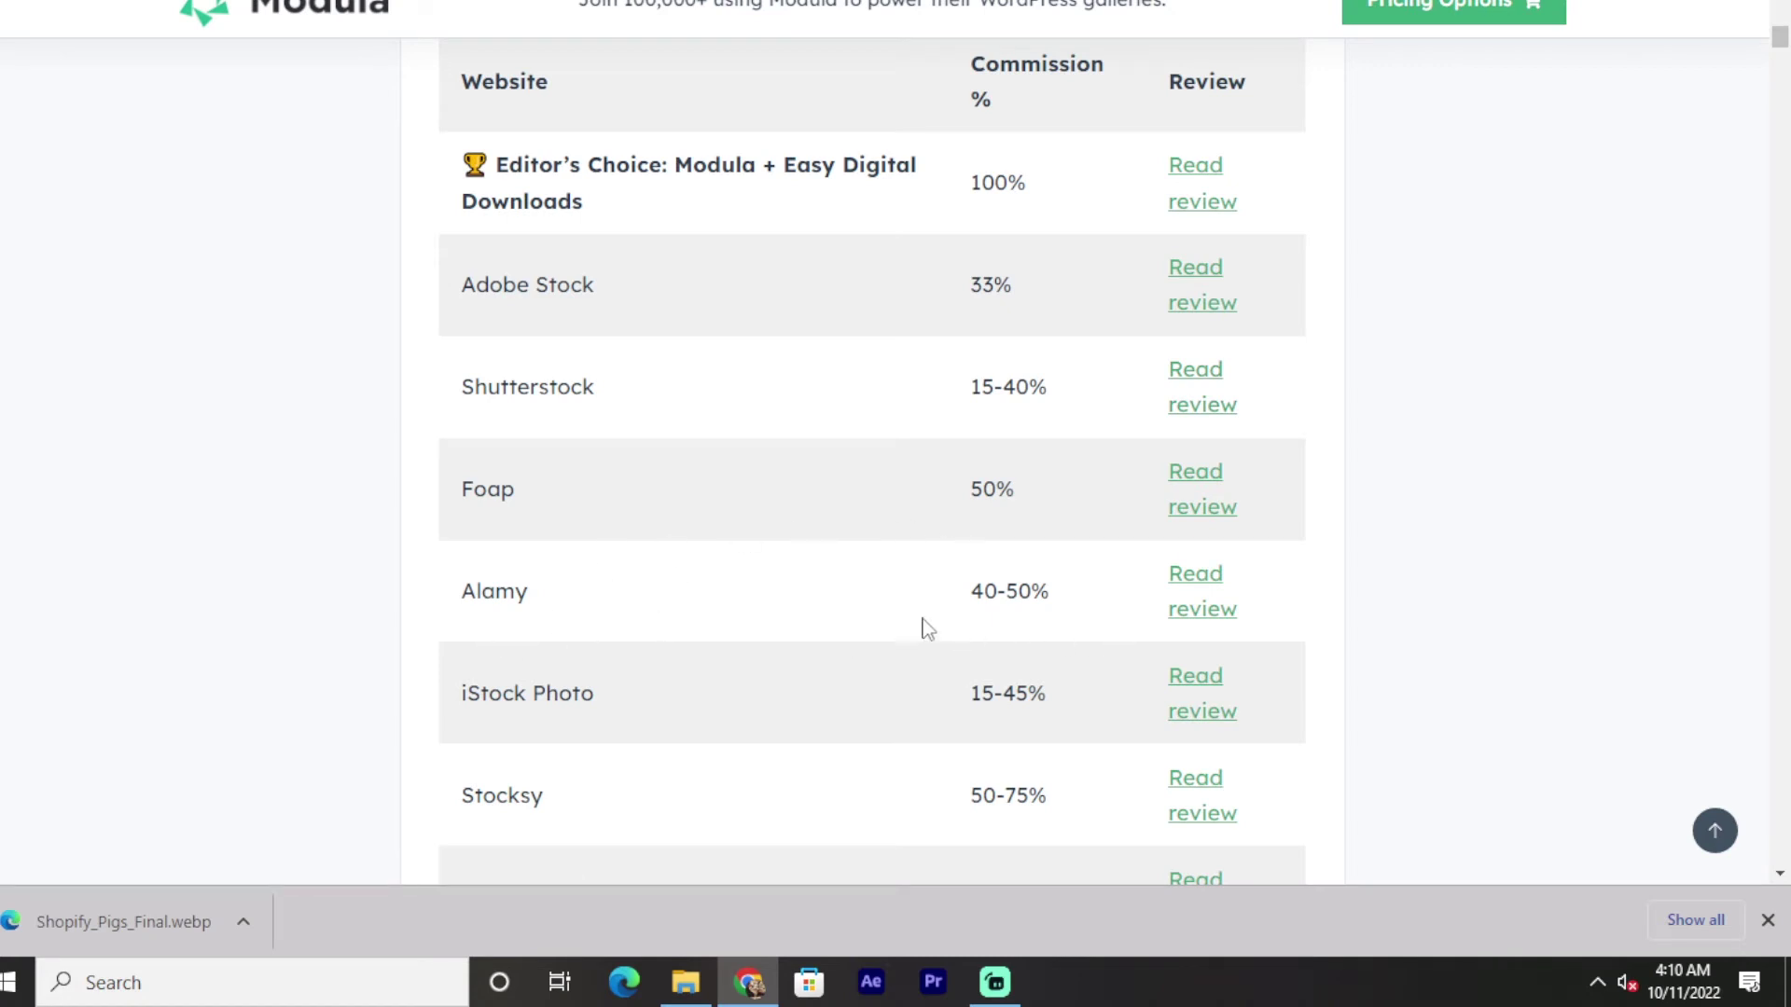
scroll(953, 637, "down", 1)
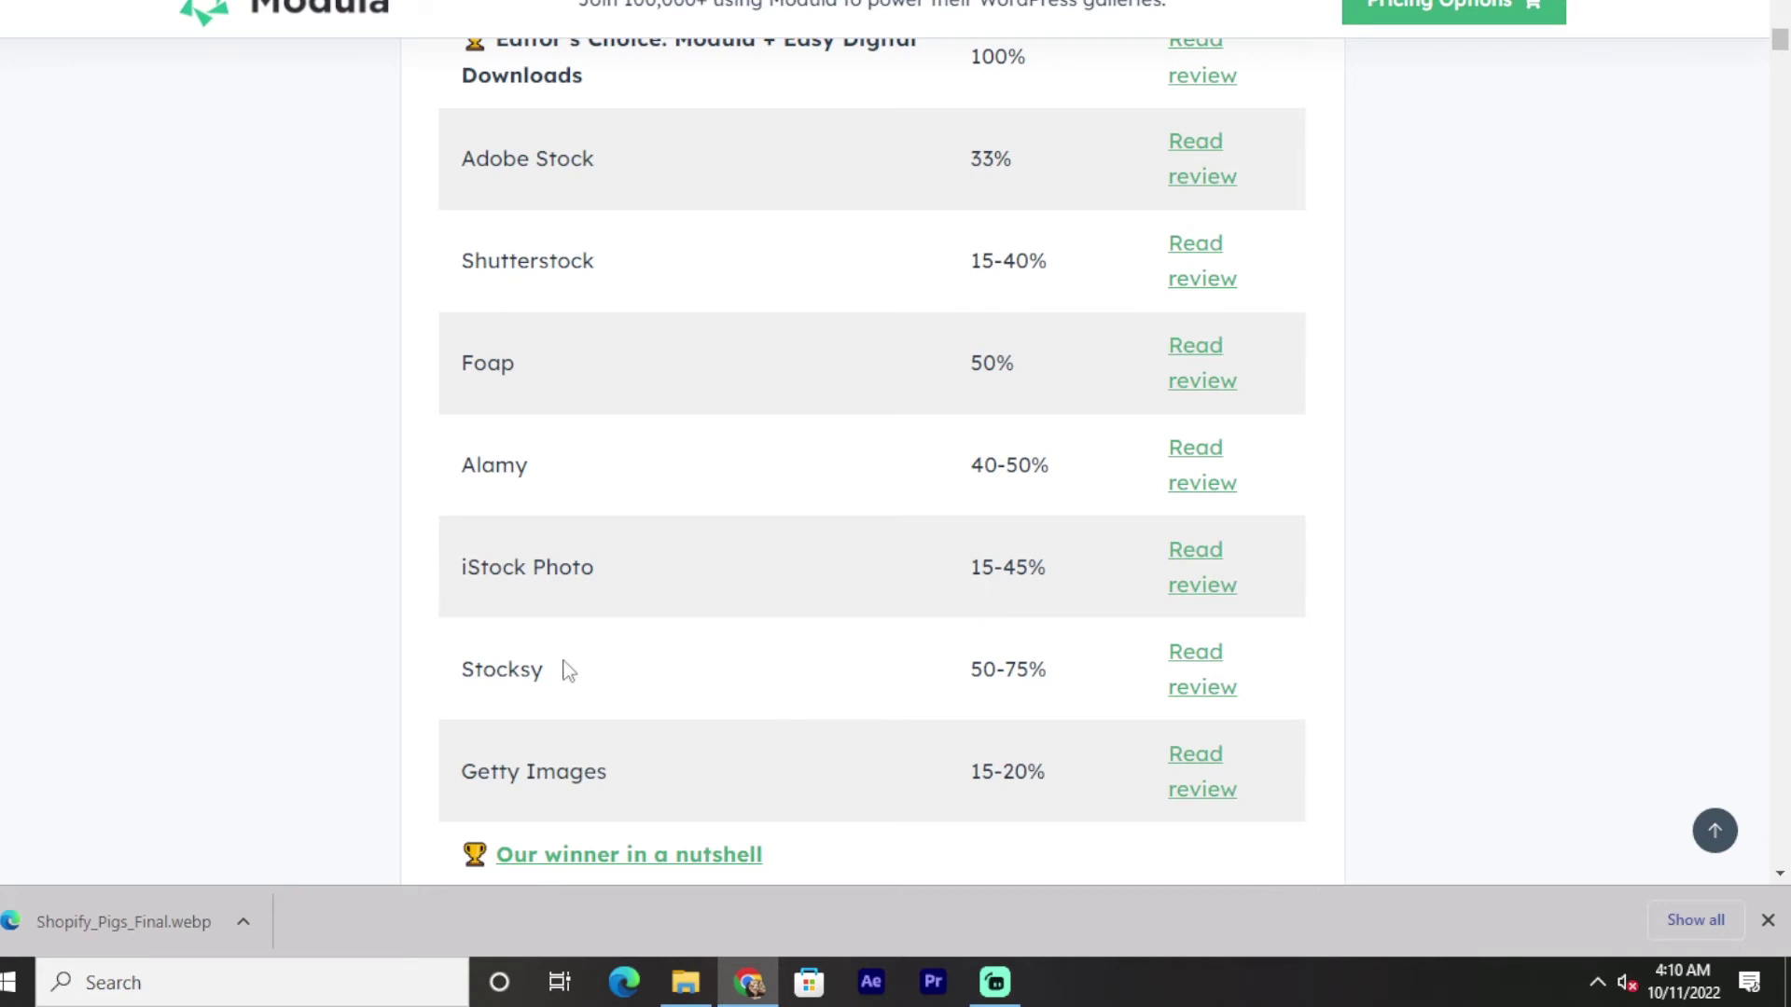
scroll(541, 673, "down", 1)
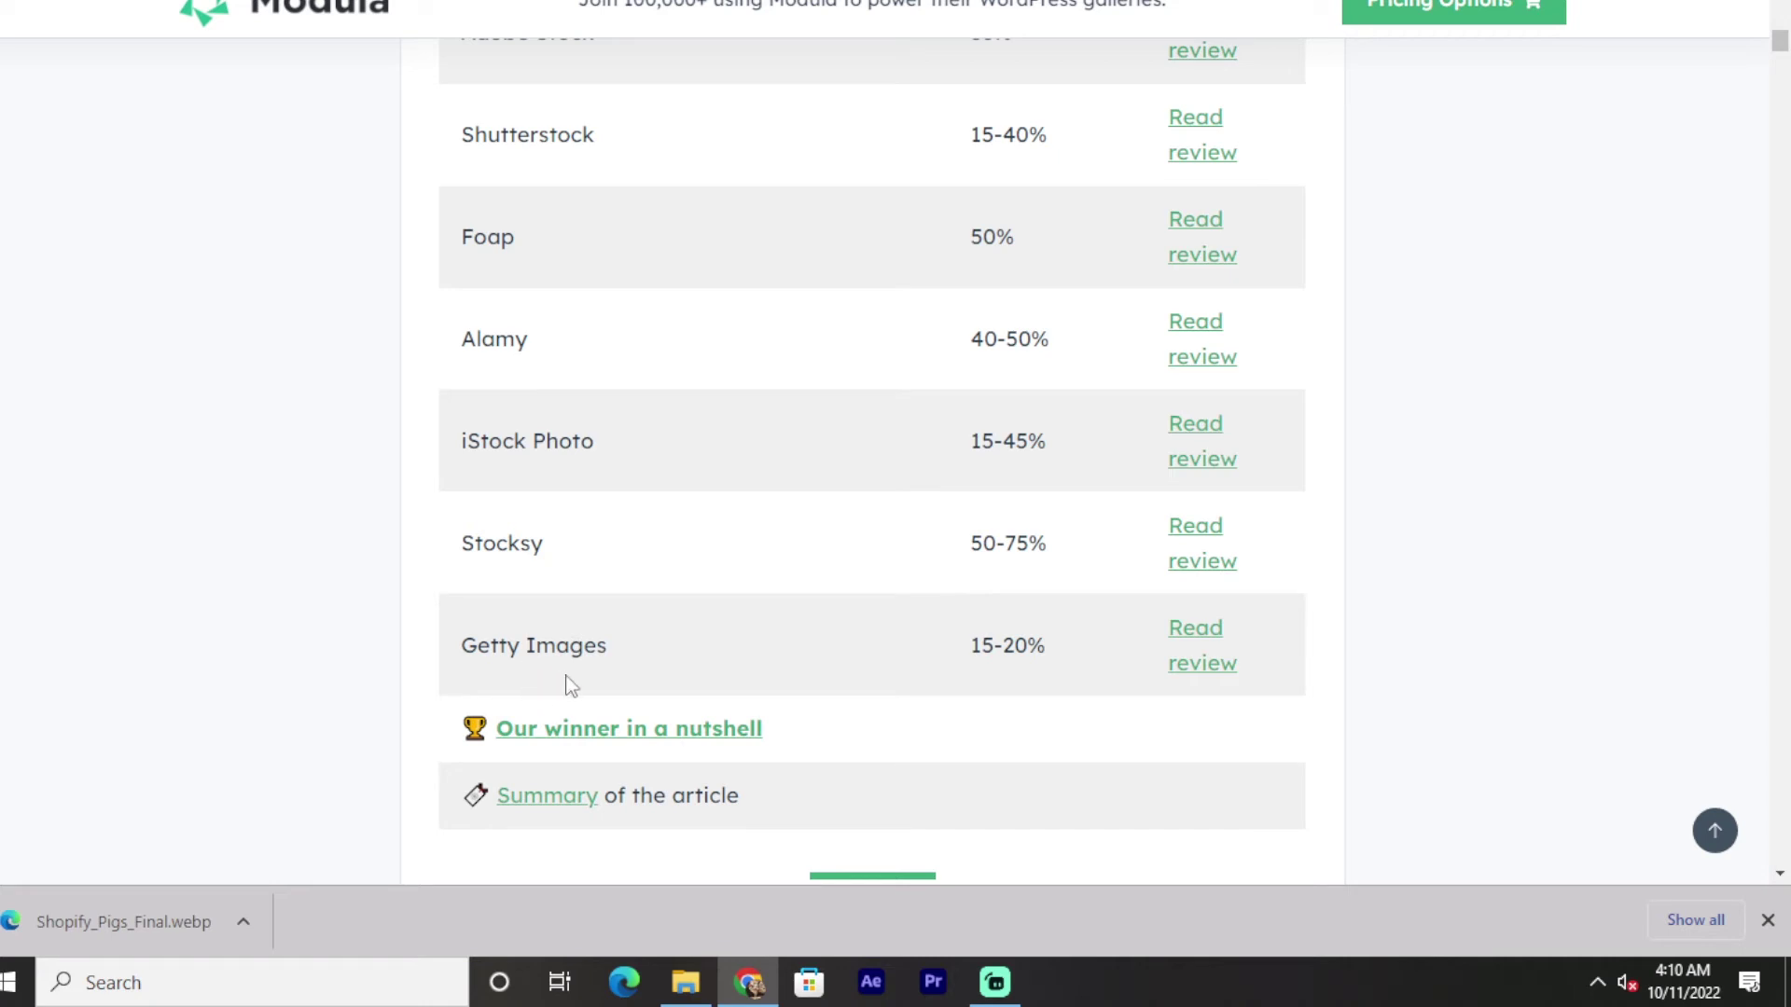
scroll(910, 641, "down", 1)
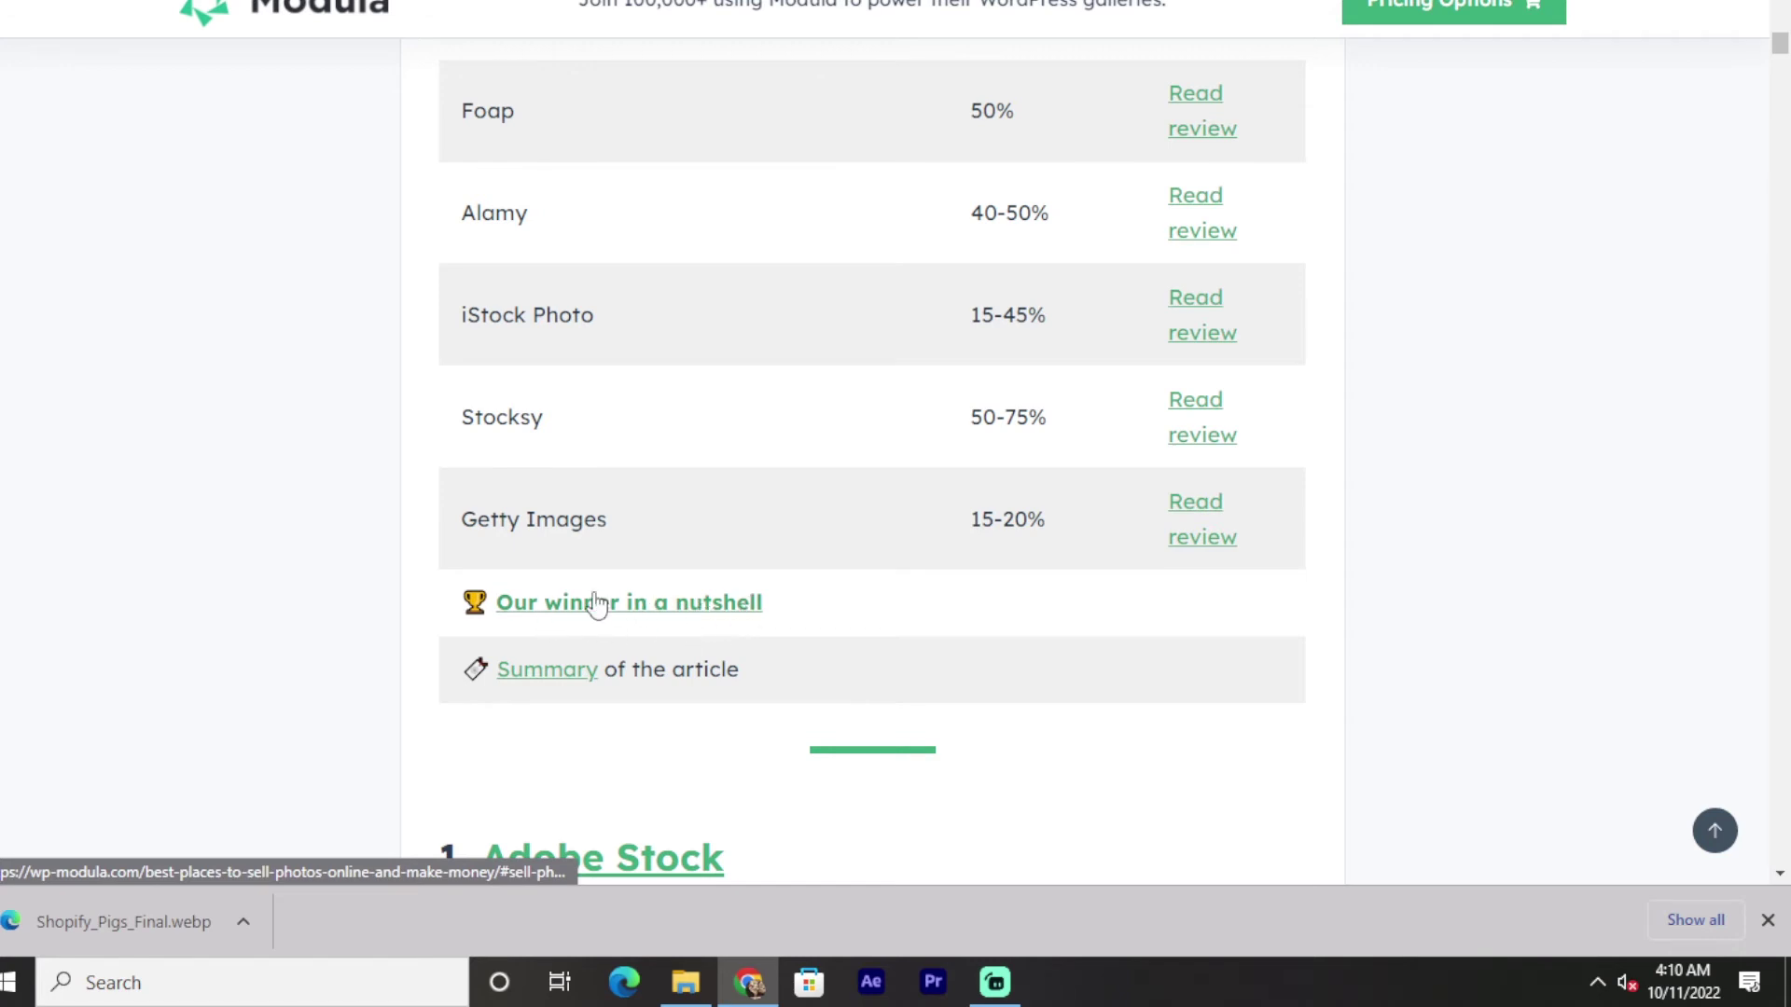
scroll(558, 650, "down", 1)
scroll(560, 563, "down", 1)
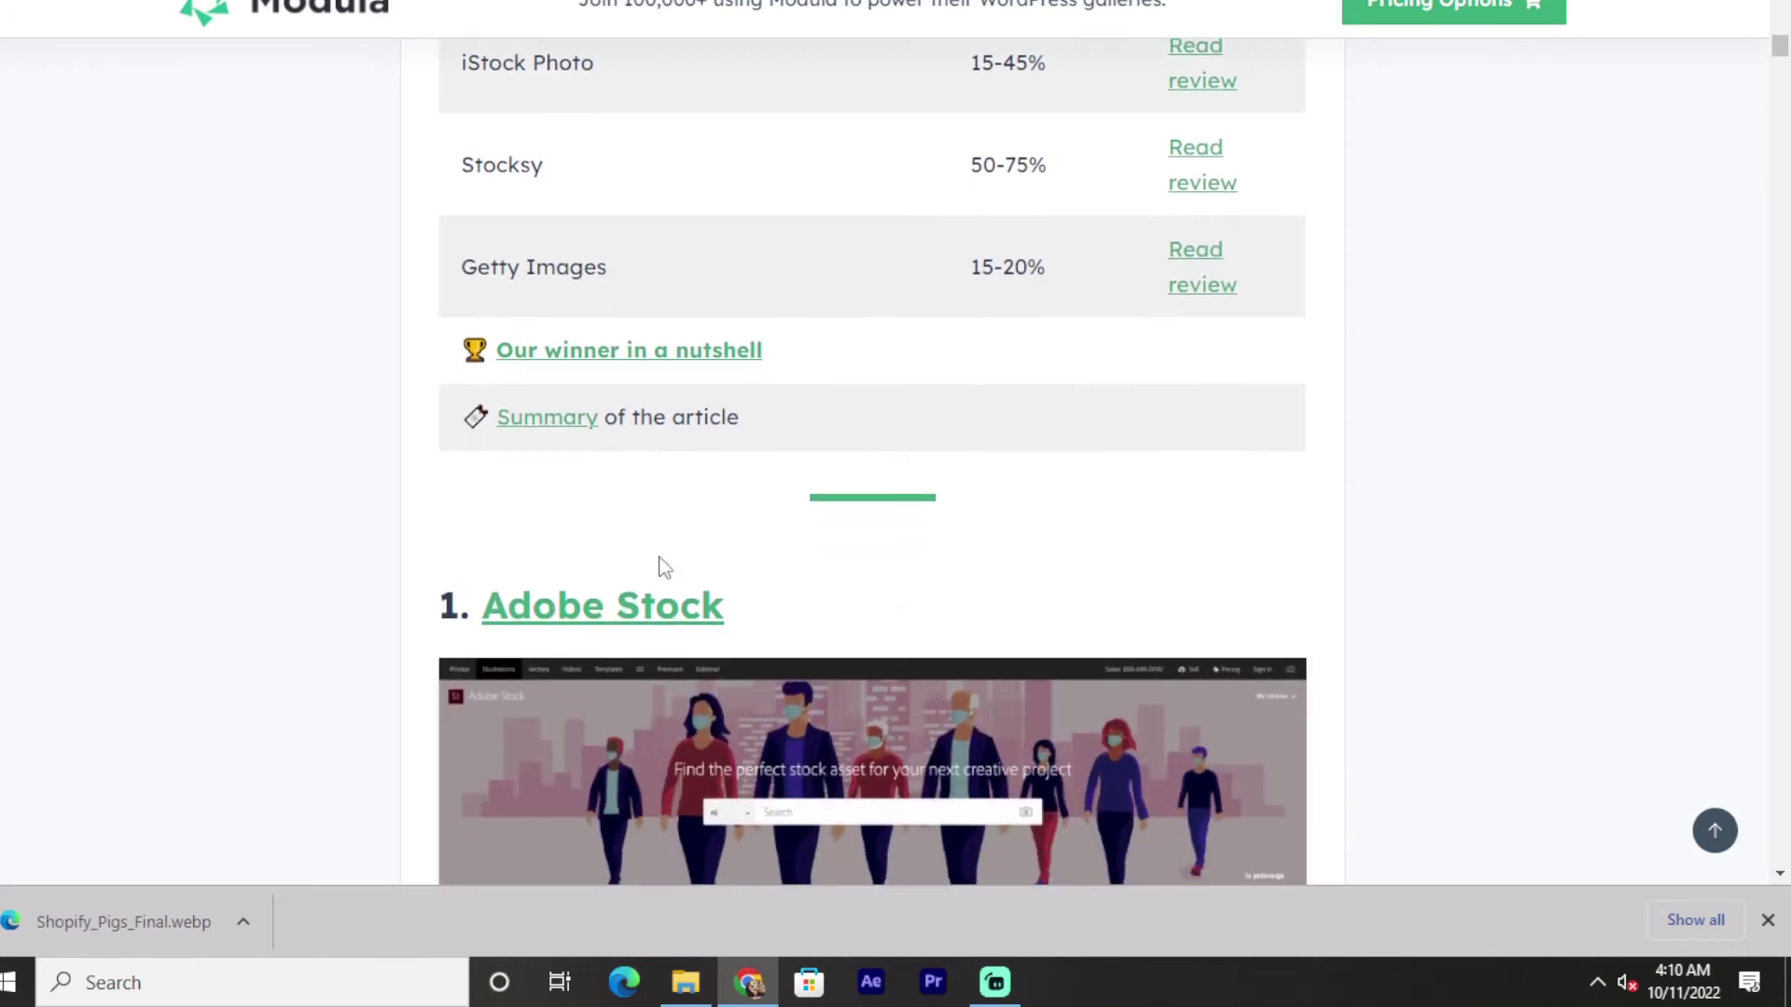
scroll(548, 612, "down", 3)
scroll(643, 449, "down", 3)
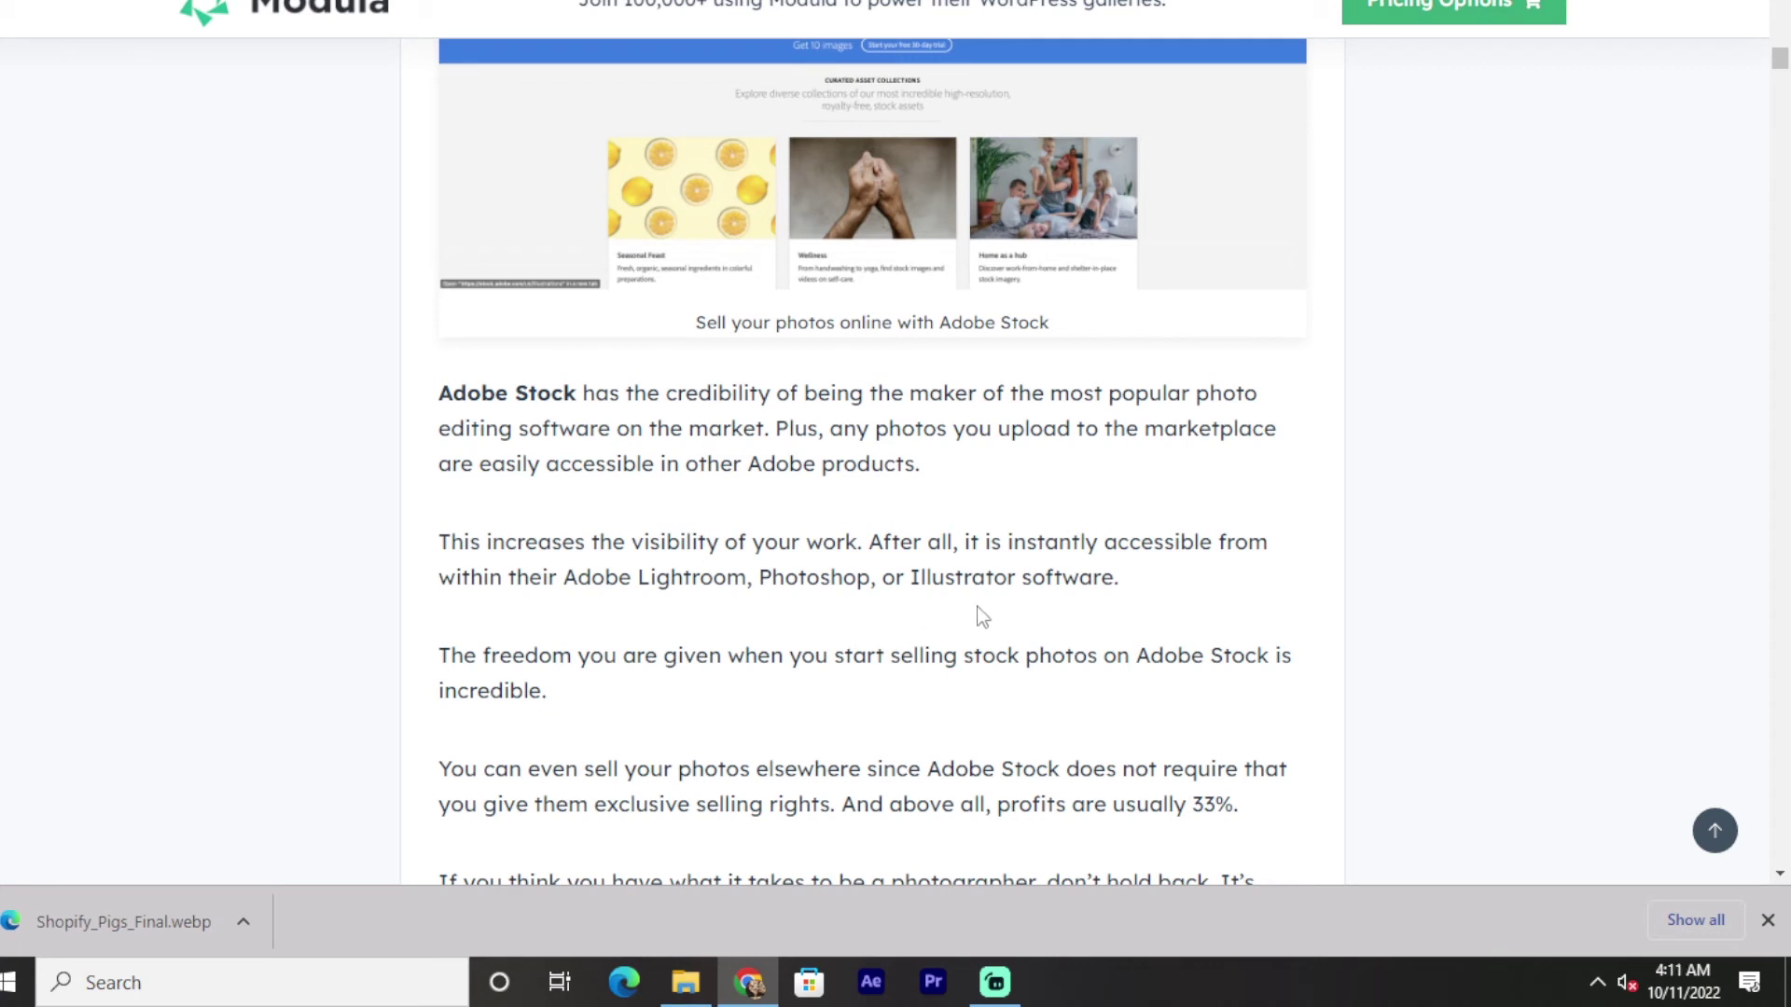
scroll(588, 742, "down", 1)
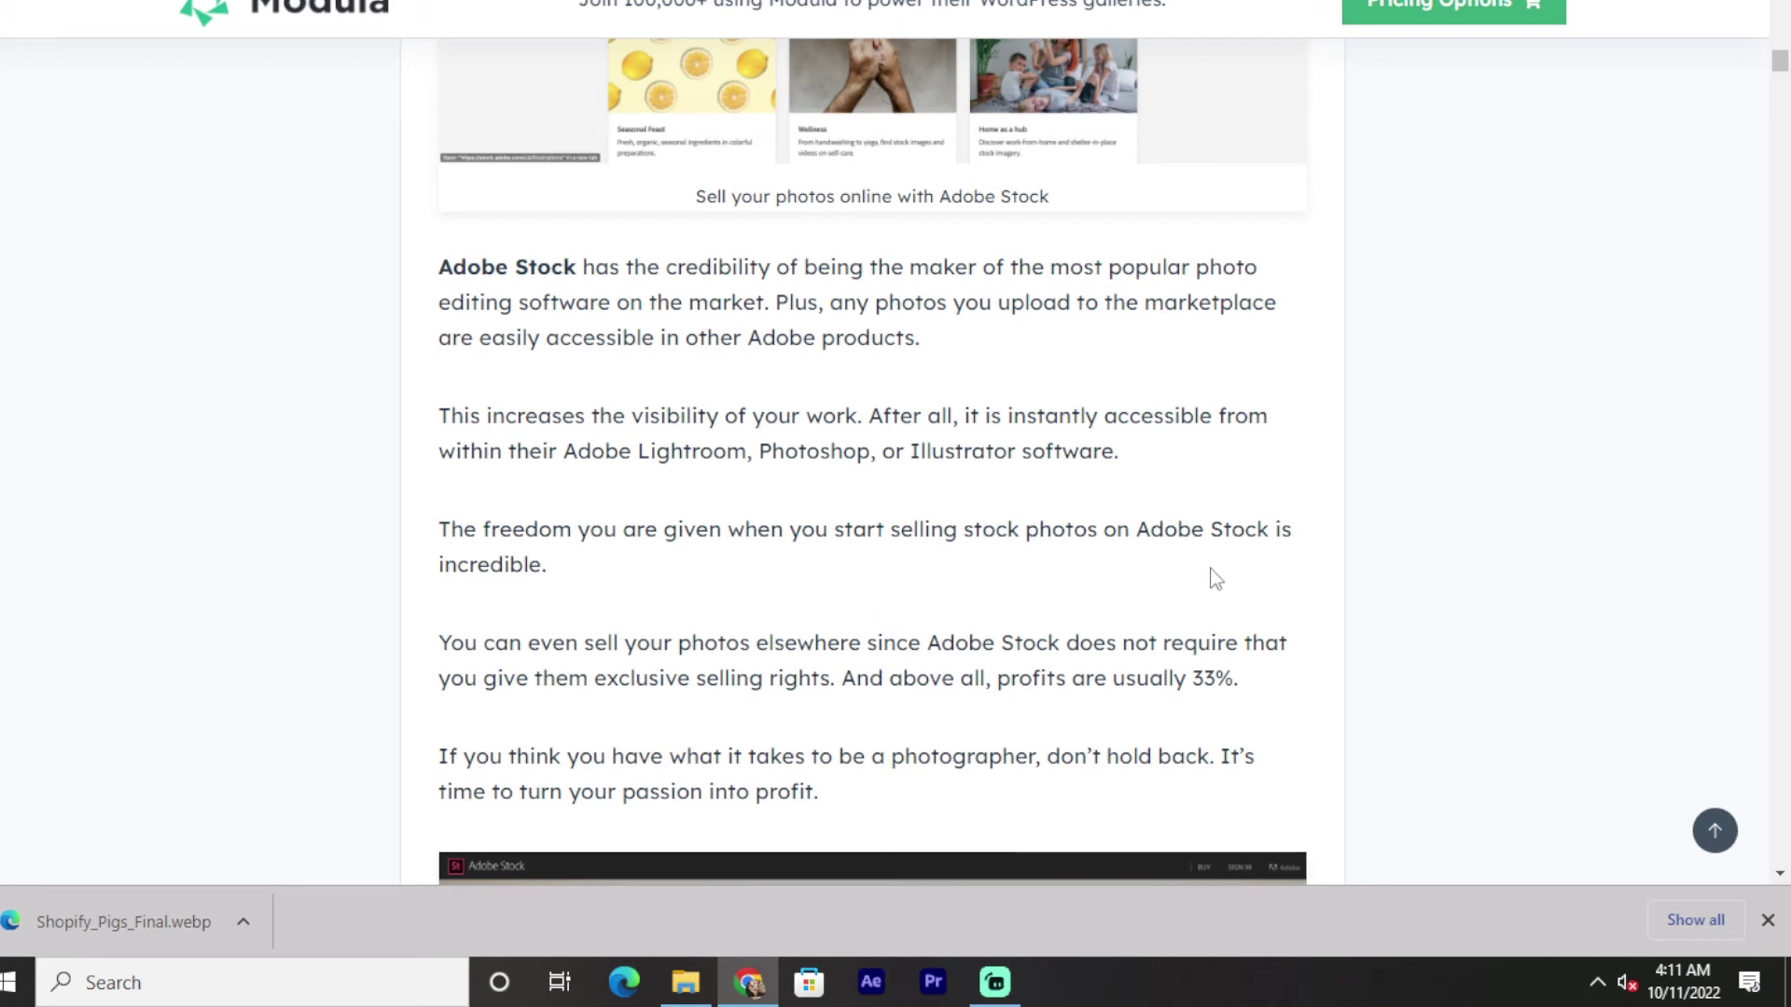
scroll(546, 660, "down", 1)
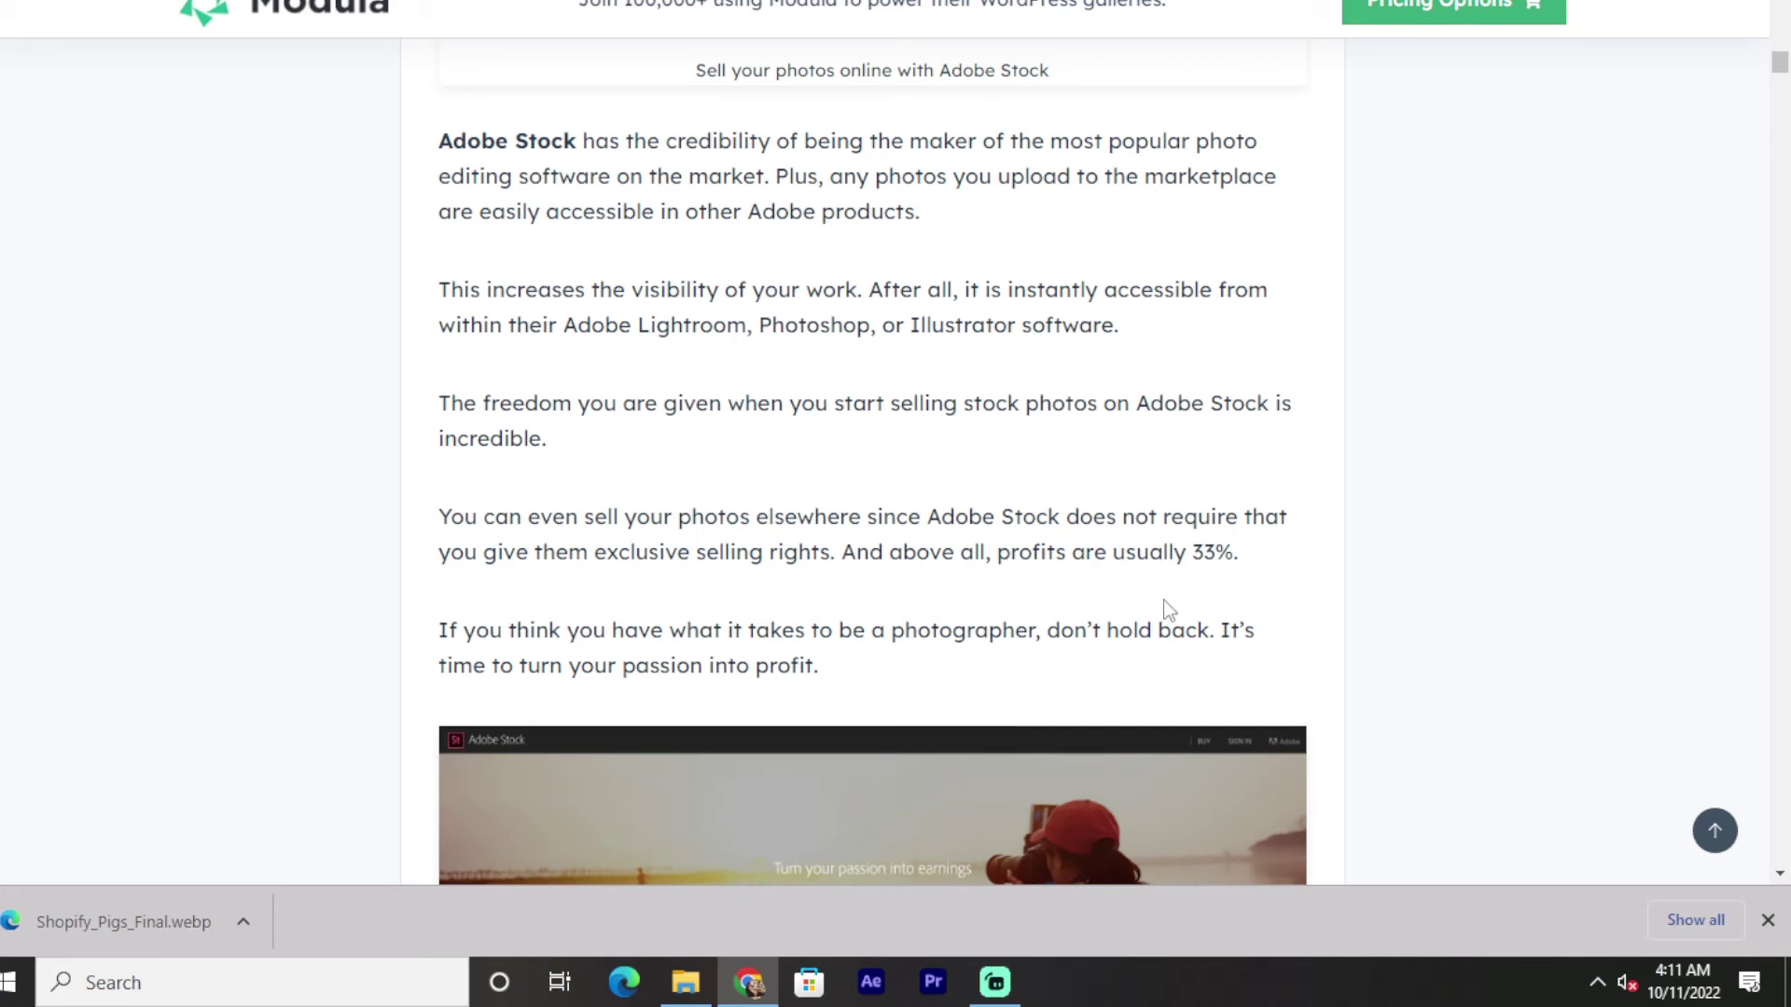
scroll(1176, 602, "down", 1)
scroll(690, 551, "down", 1)
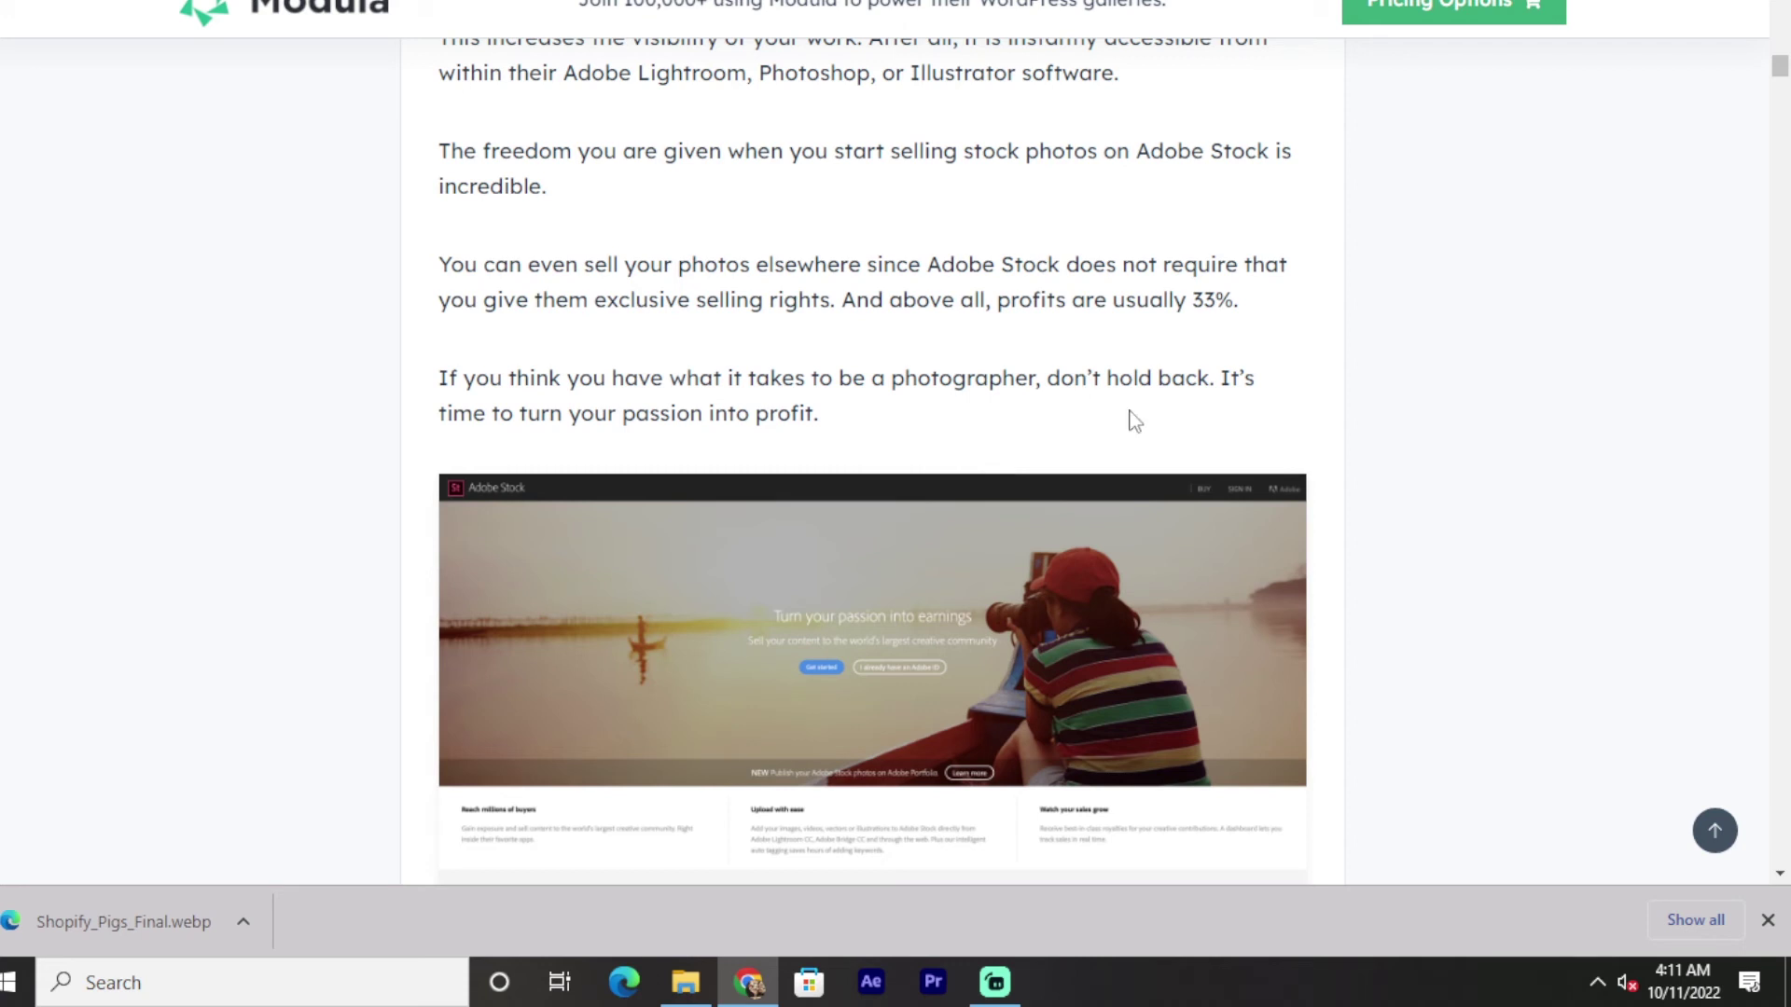
Click the second Adobe Stock screenshot below the passion-into-profit paragraph
left_click(572, 485)
scroll(734, 476, "down", 1)
scroll(700, 489, "down", 3)
scroll(658, 505, "down", 1)
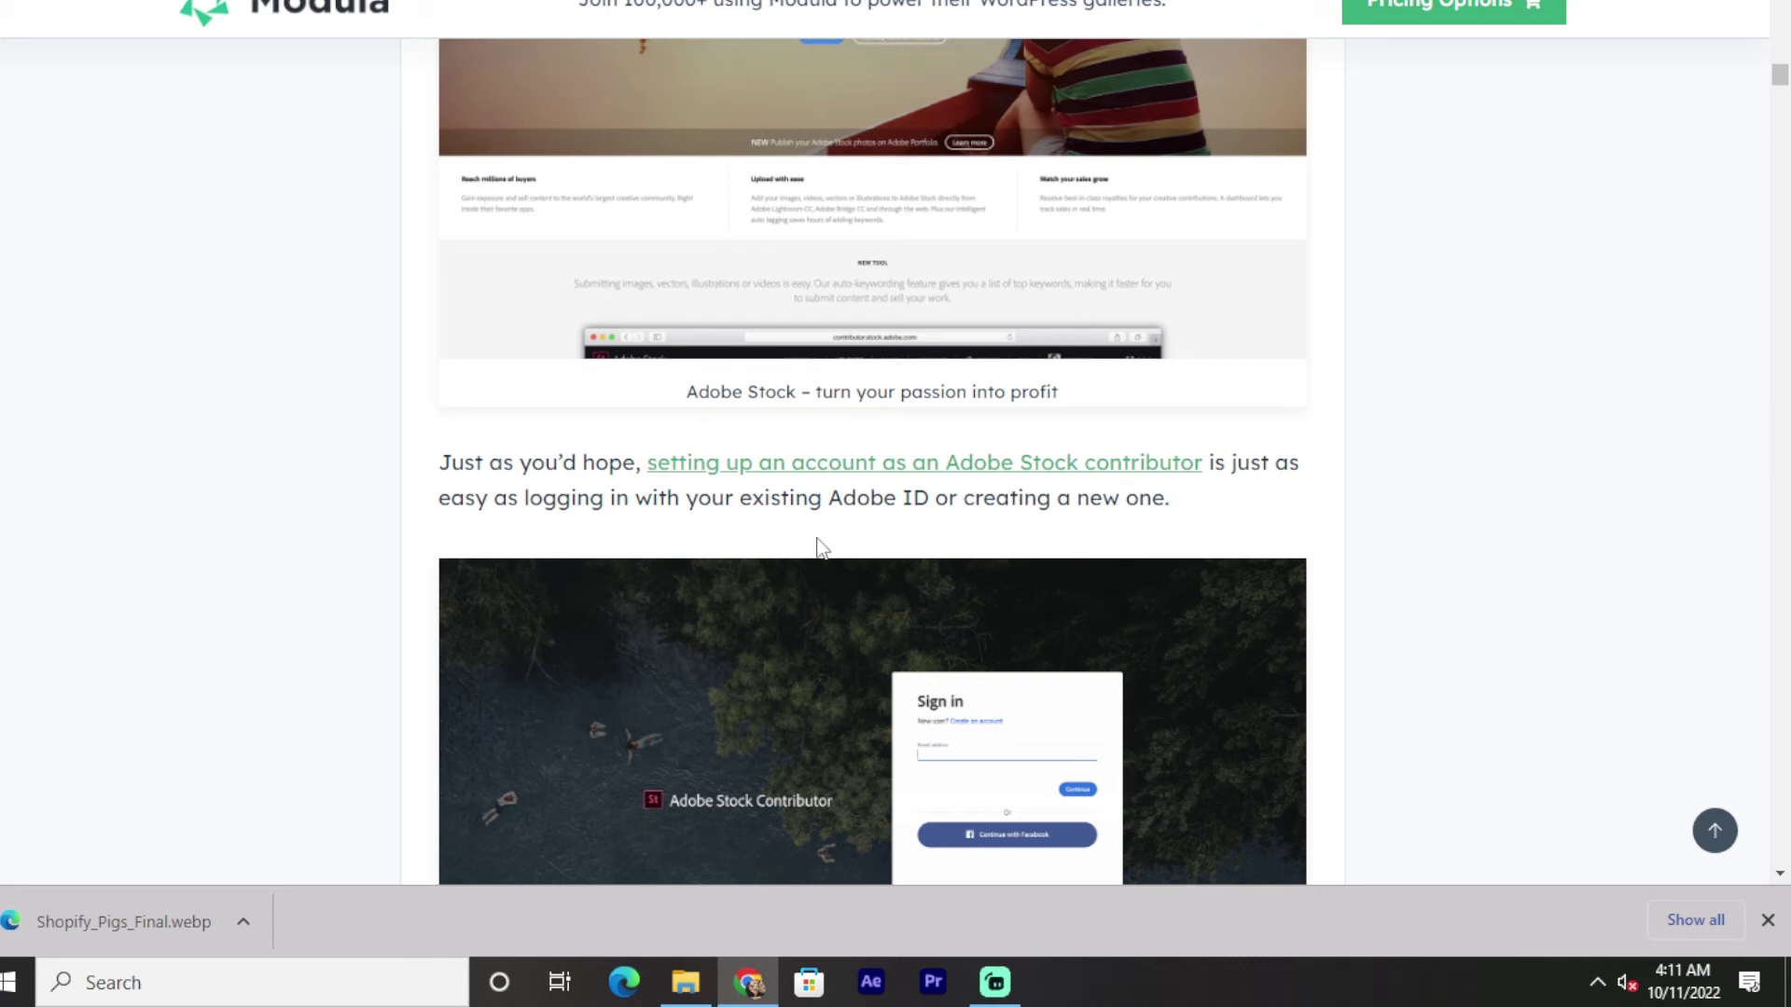
scroll(787, 550, "up", 5)
scroll(684, 535, "down", 2)
scroll(1161, 644, "down", 2)
scroll(1286, 788, "down", 1)
scroll(1282, 745, "down", 1)
scroll(1504, 637, "down", 1)
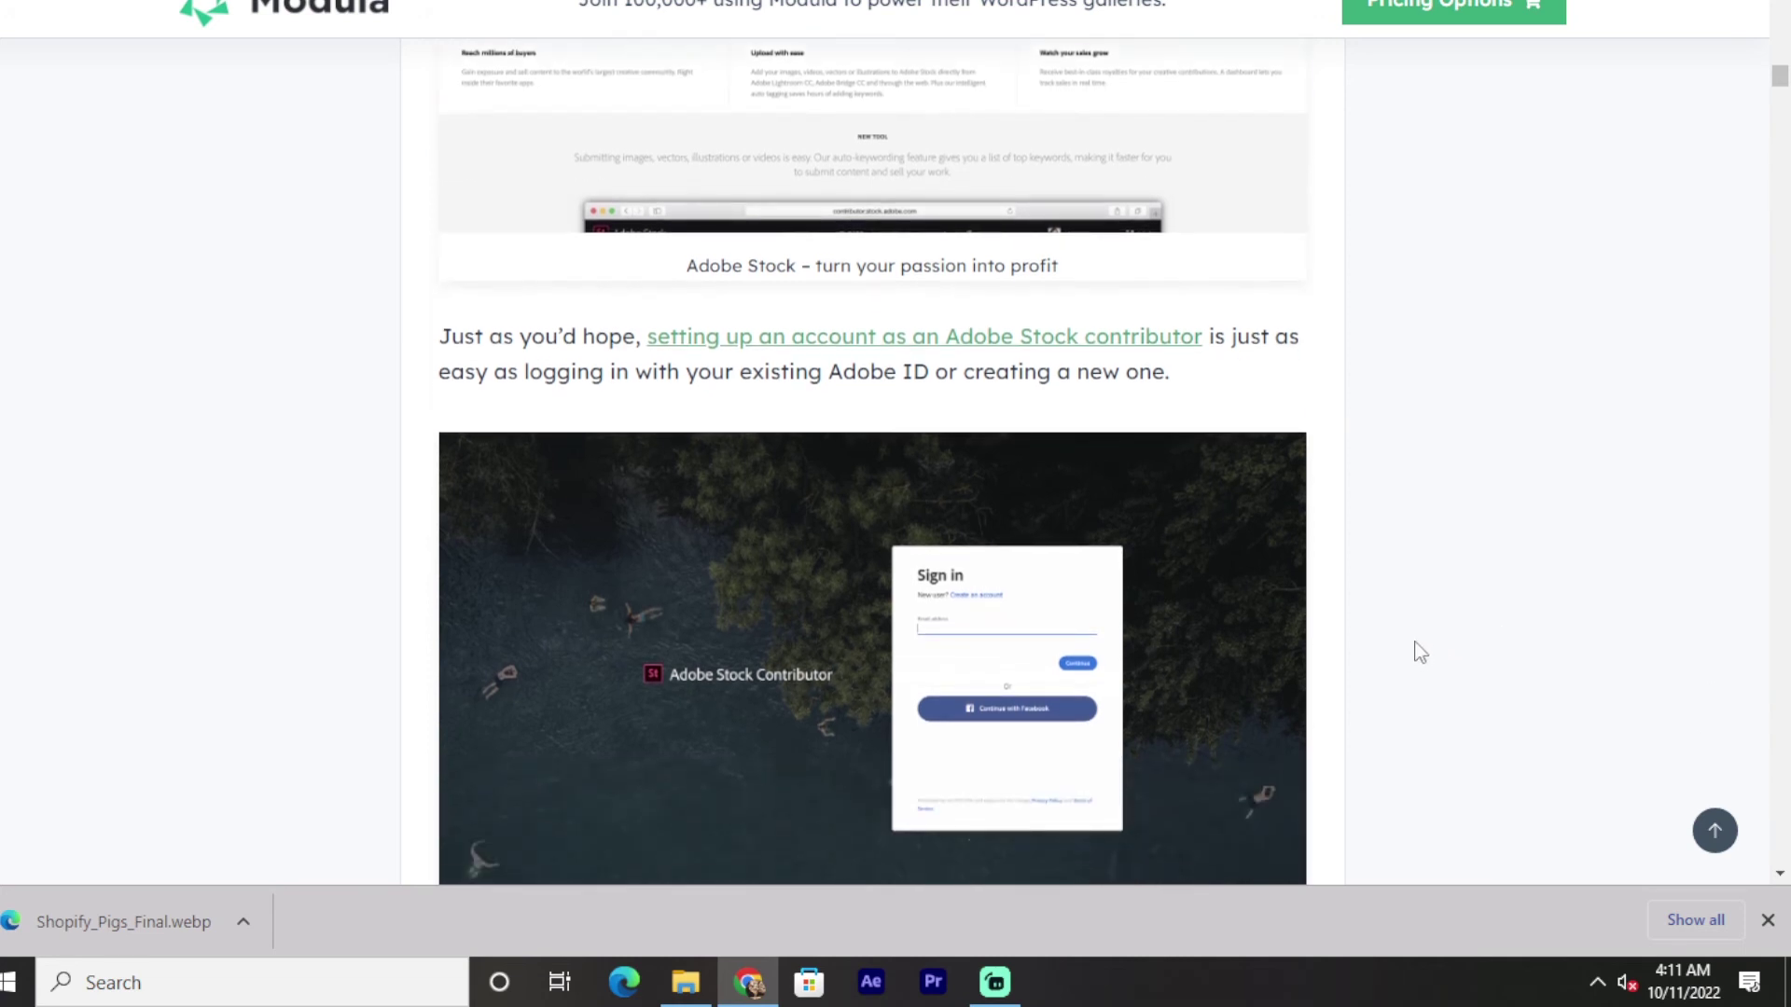
scroll(1407, 661, "down", 2)
scroll(1399, 664, "down", 2)
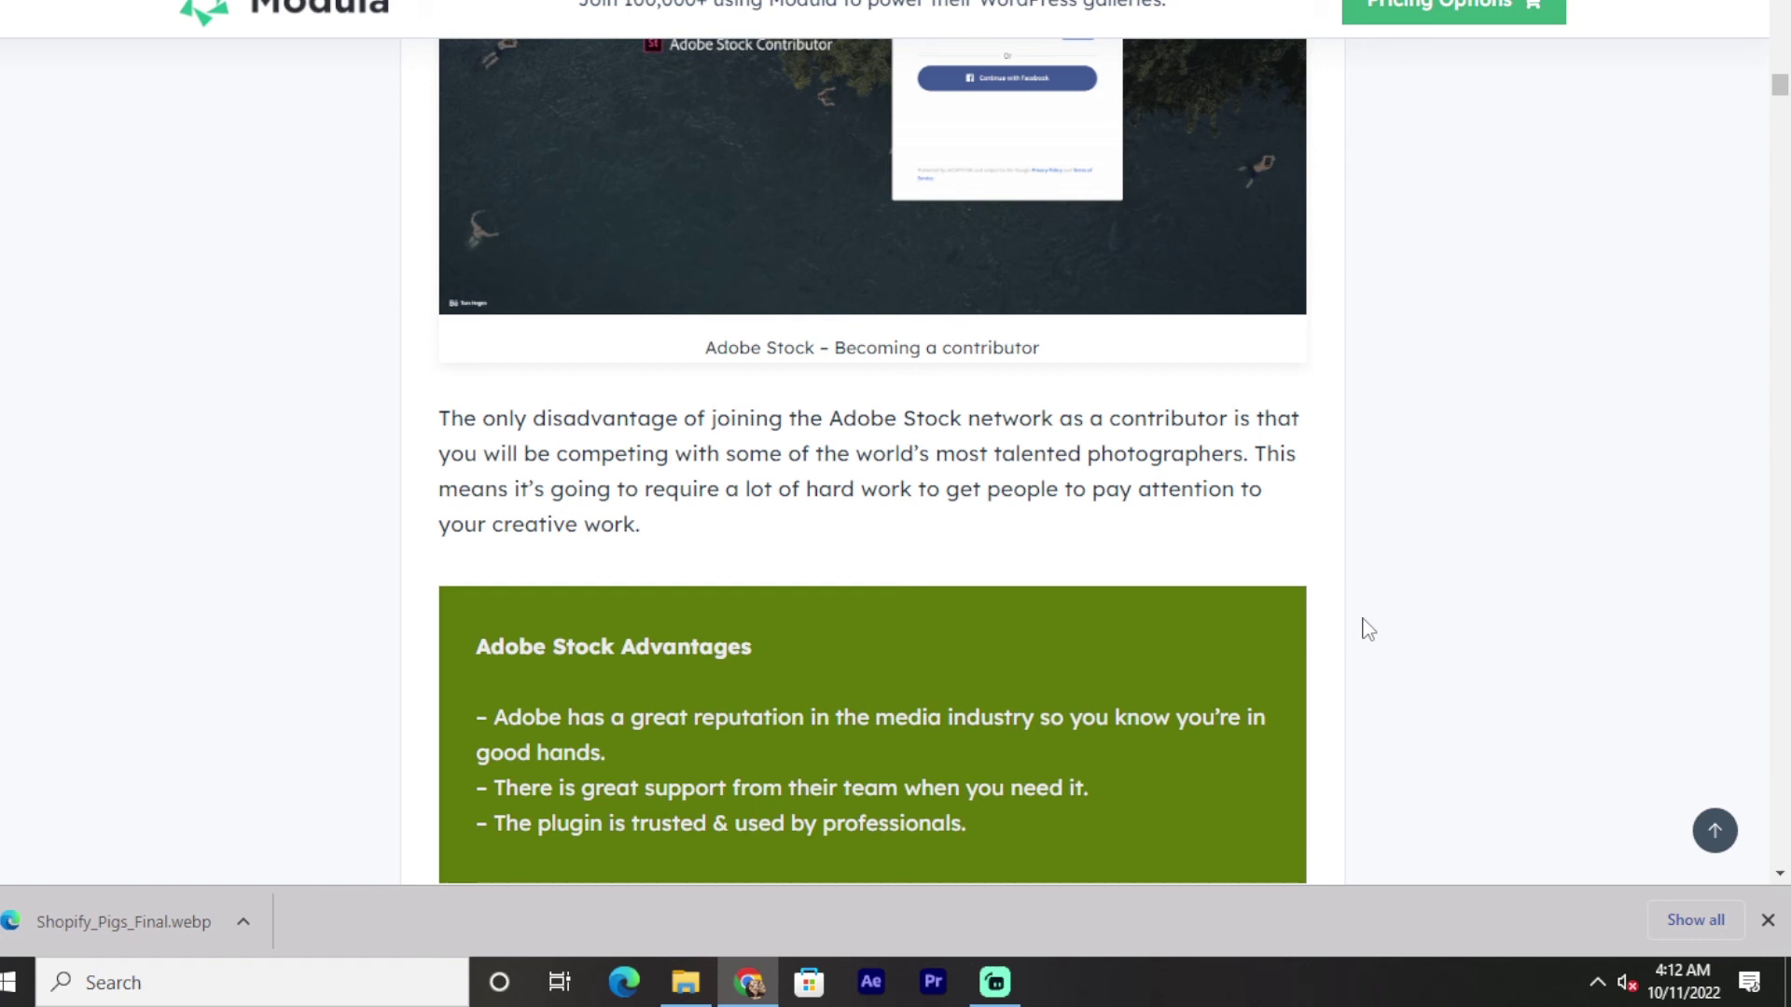
scroll(1368, 630, "down", 1)
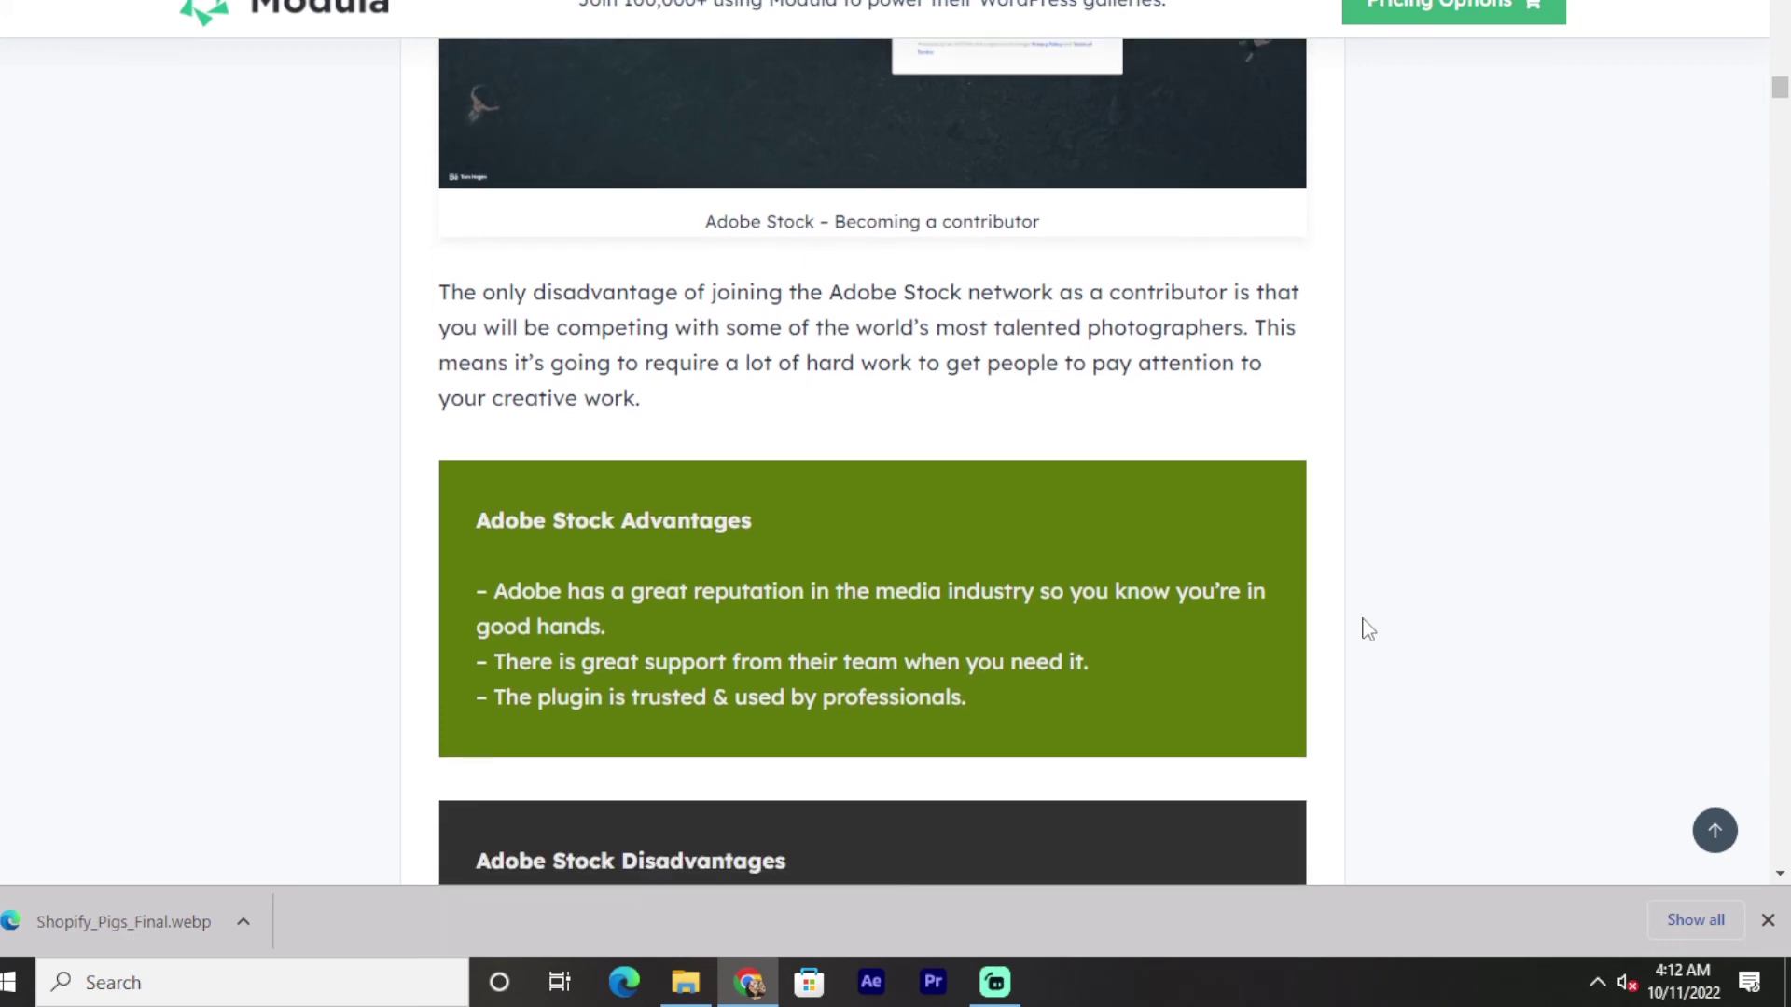
scroll(1367, 630, "down", 1)
scroll(1364, 629, "down", 1)
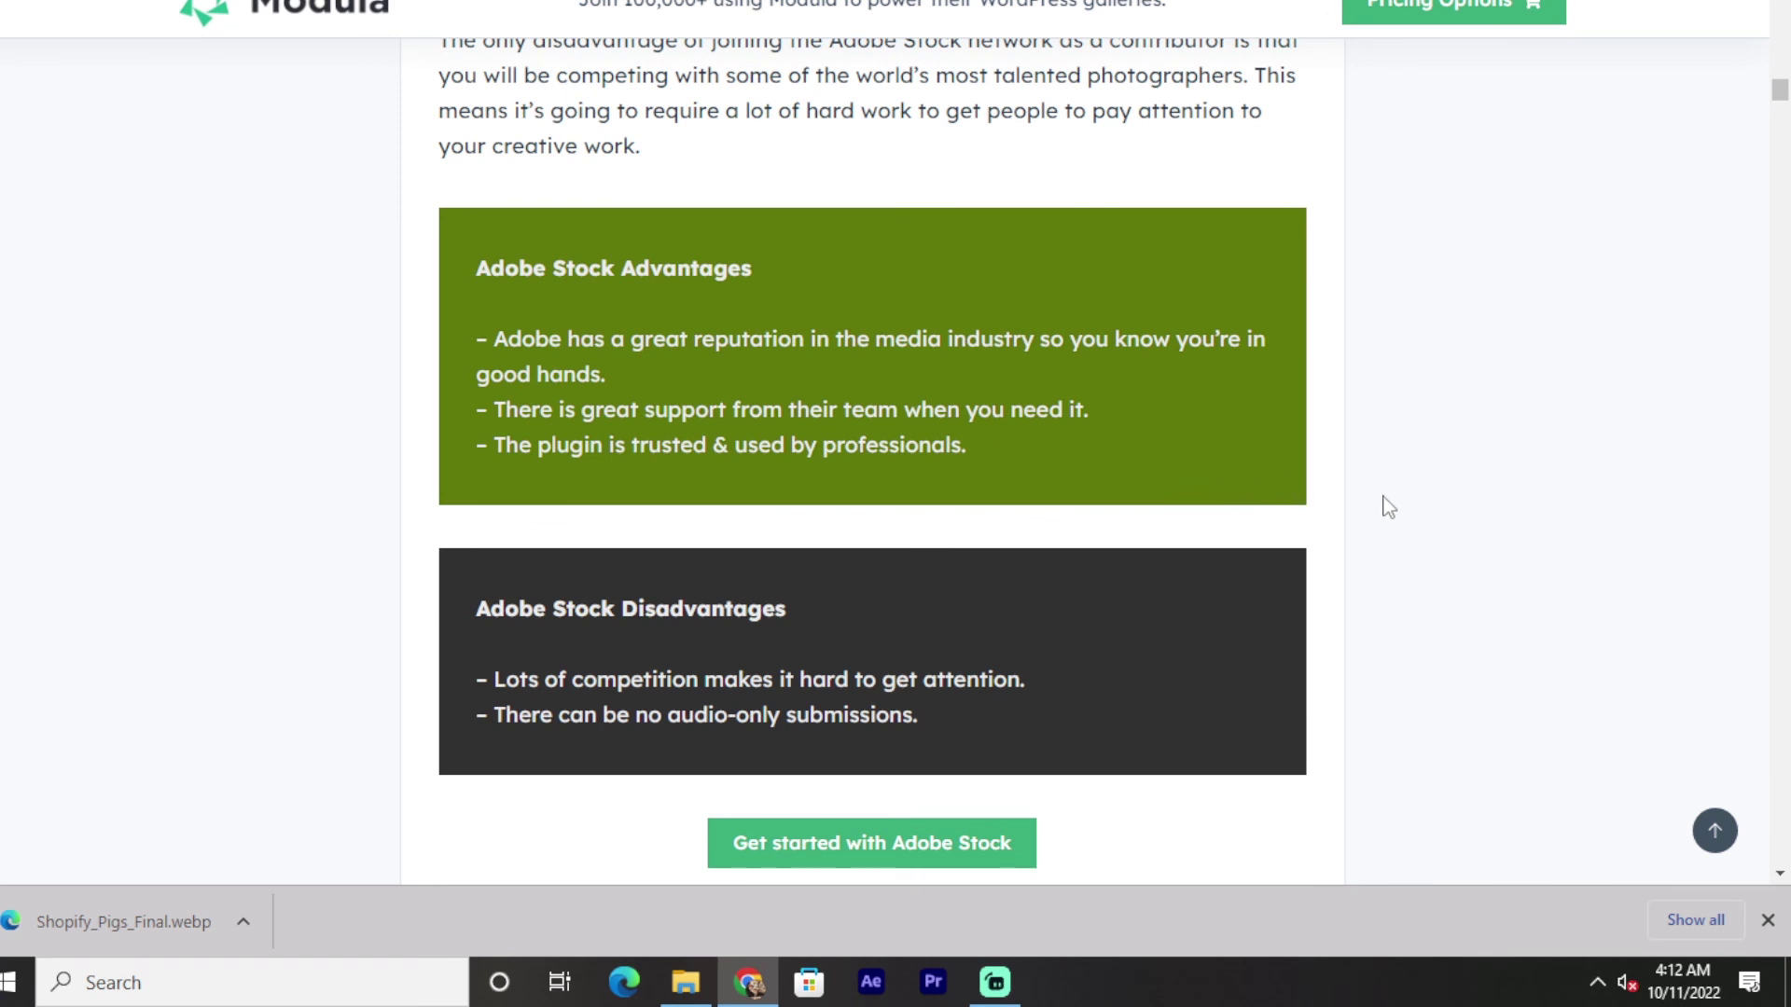
scroll(1388, 506, "down", 1)
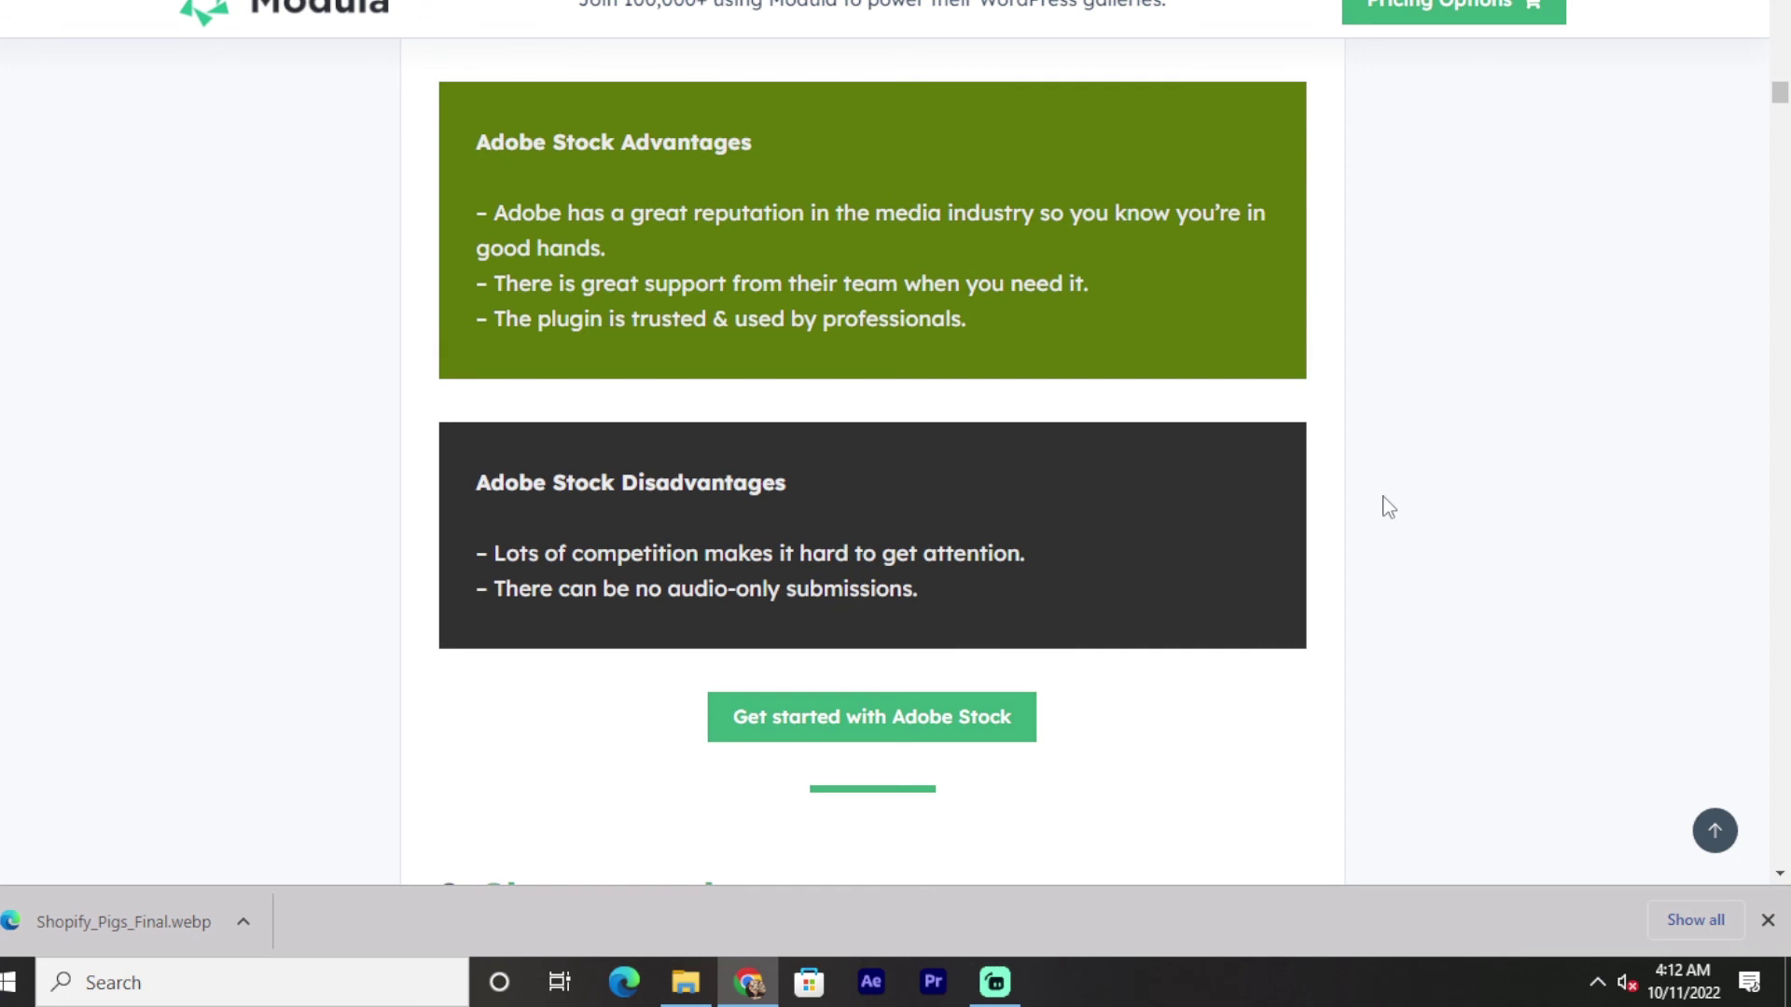
scroll(1388, 508, "down", 1)
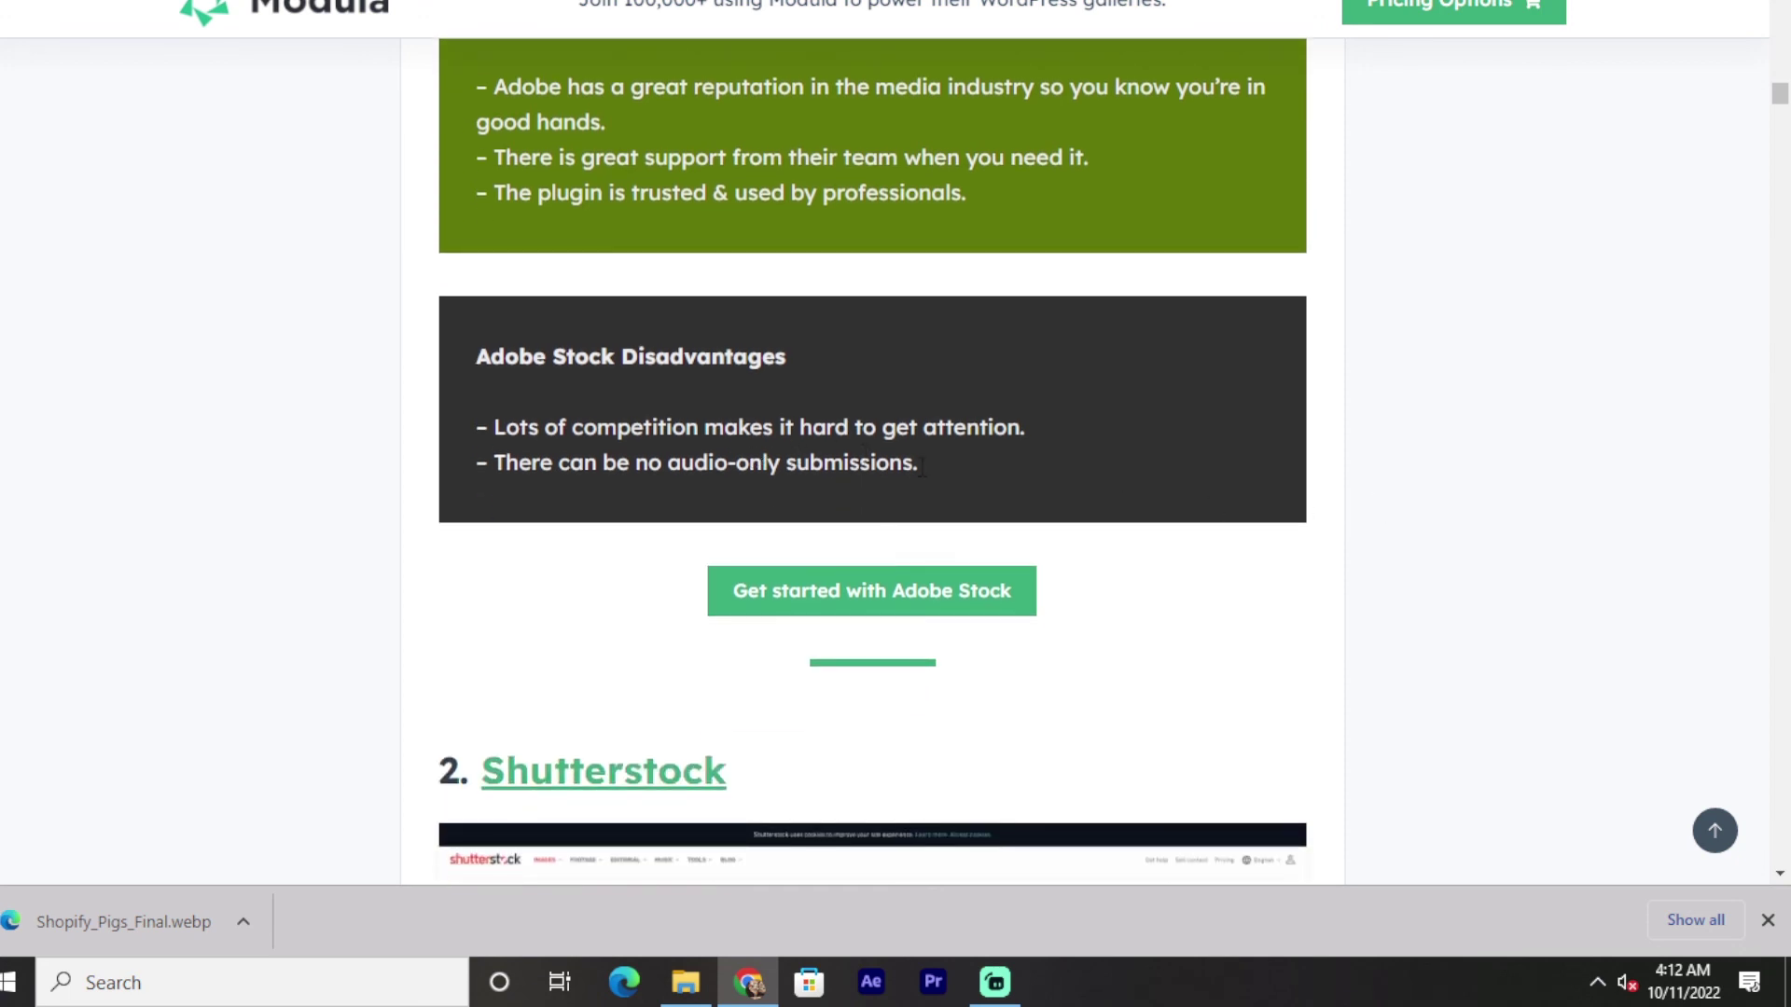
scroll(1036, 487, "down", 1)
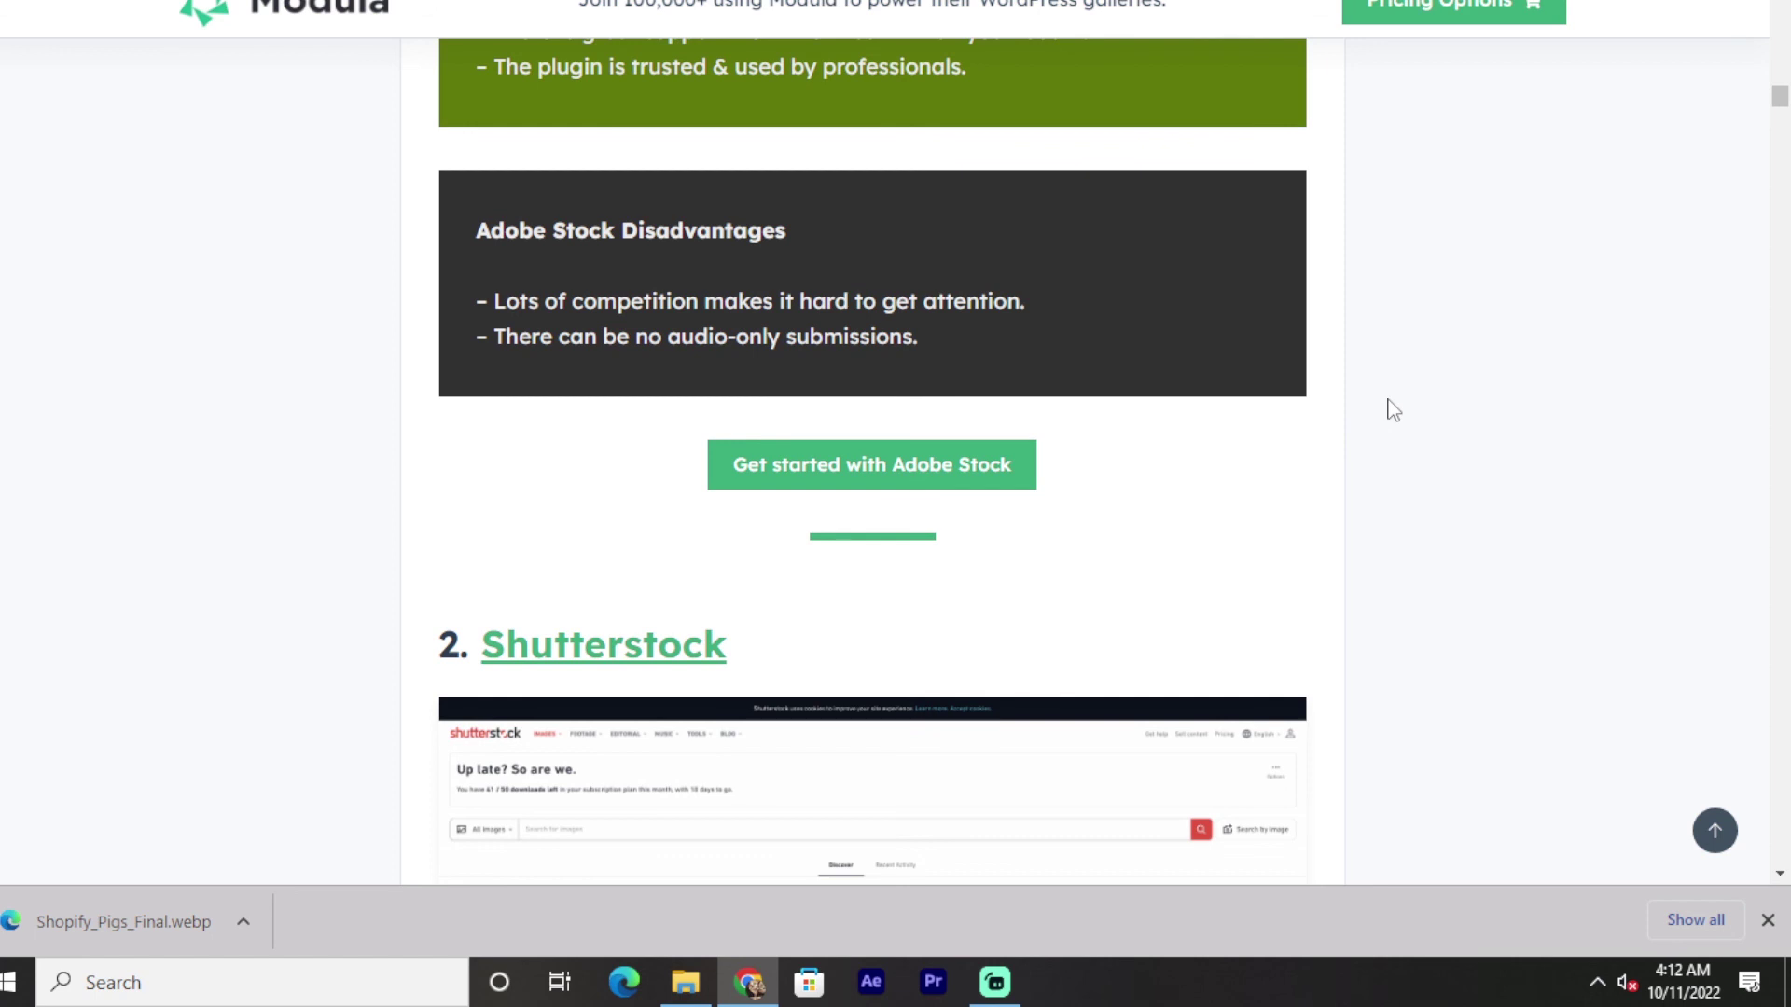
scroll(1391, 409, "down", 2)
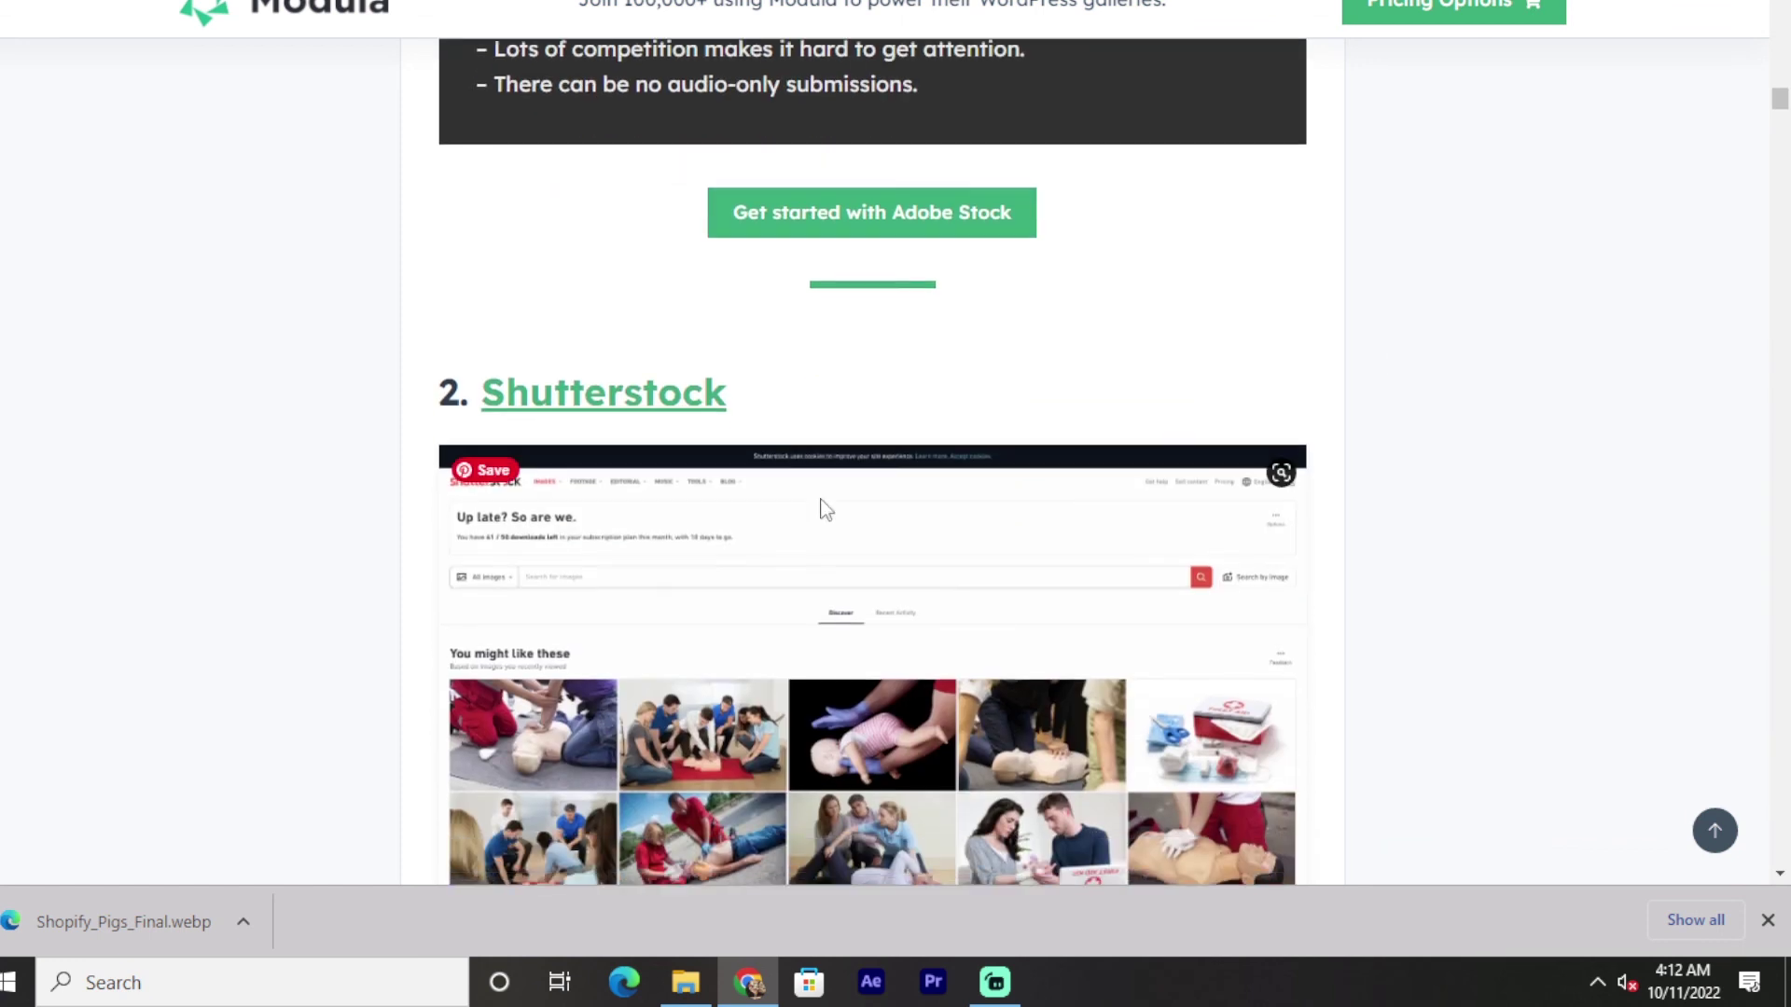
scroll(719, 424, "down", 1)
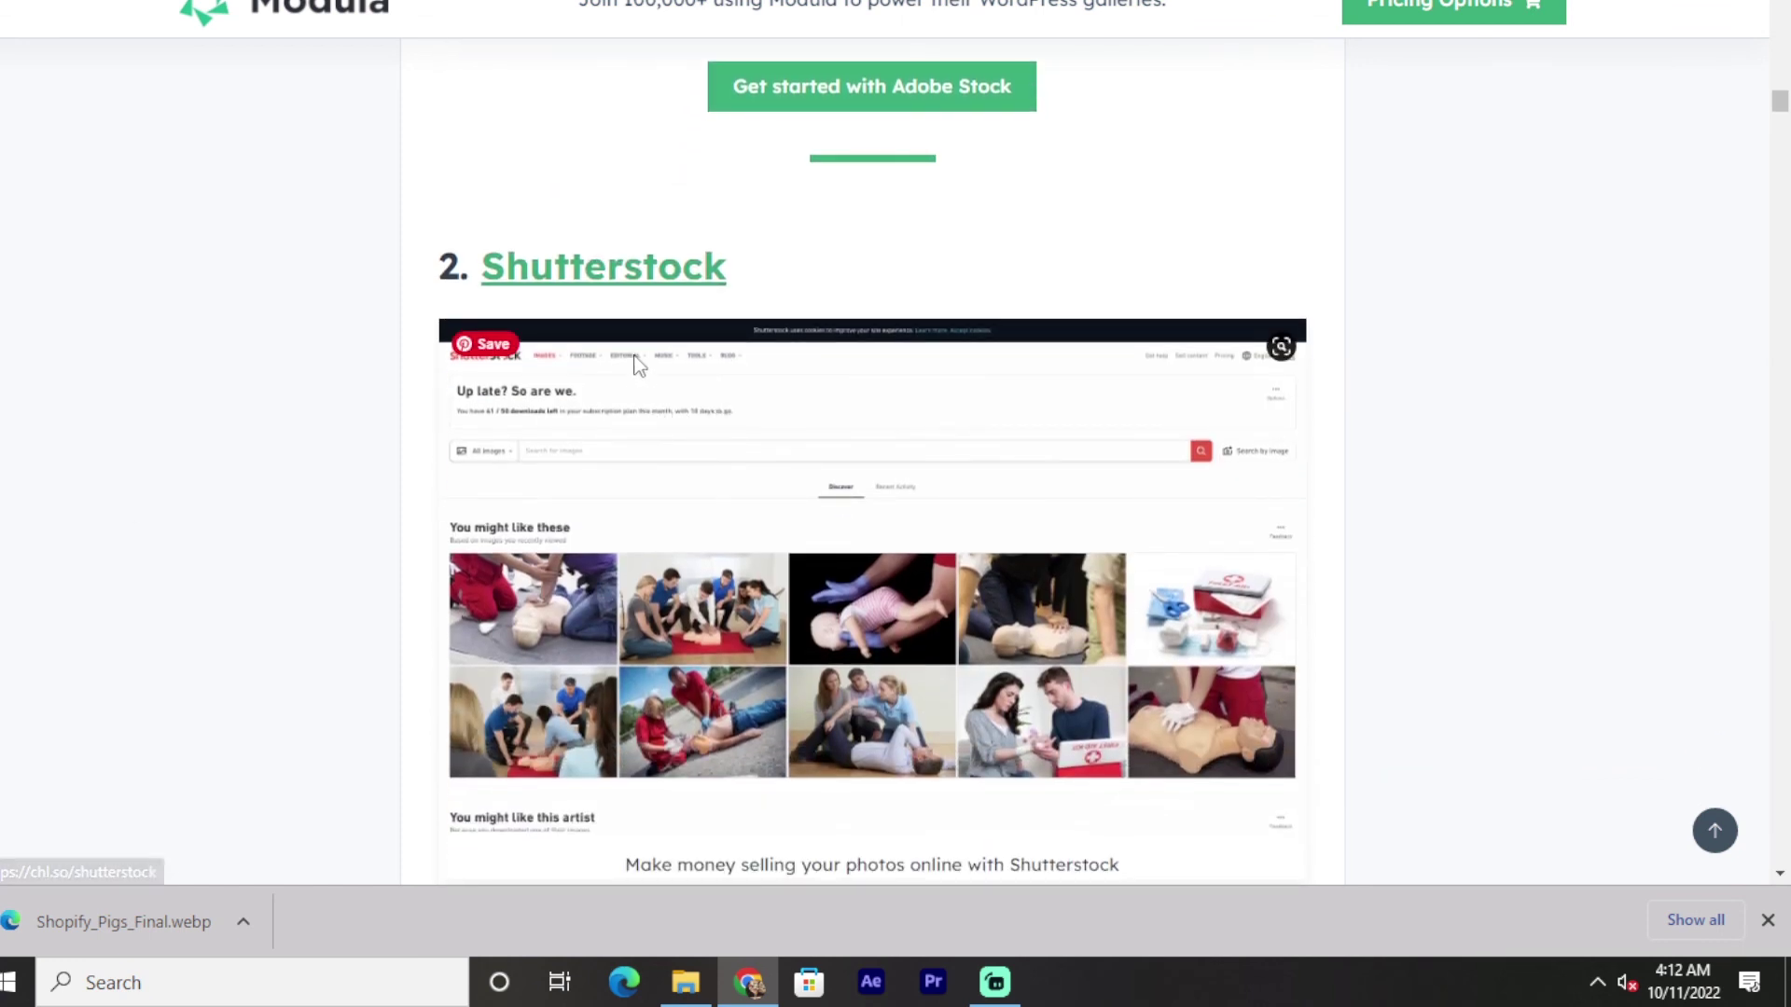
scroll(716, 440, "down", 5)
scroll(714, 438, "down", 5)
scroll(714, 437, "down", 5)
scroll(713, 438, "down", 5)
scroll(714, 441, "down", 4)
scroll(713, 440, "down", 5)
scroll(713, 440, "down", 5)
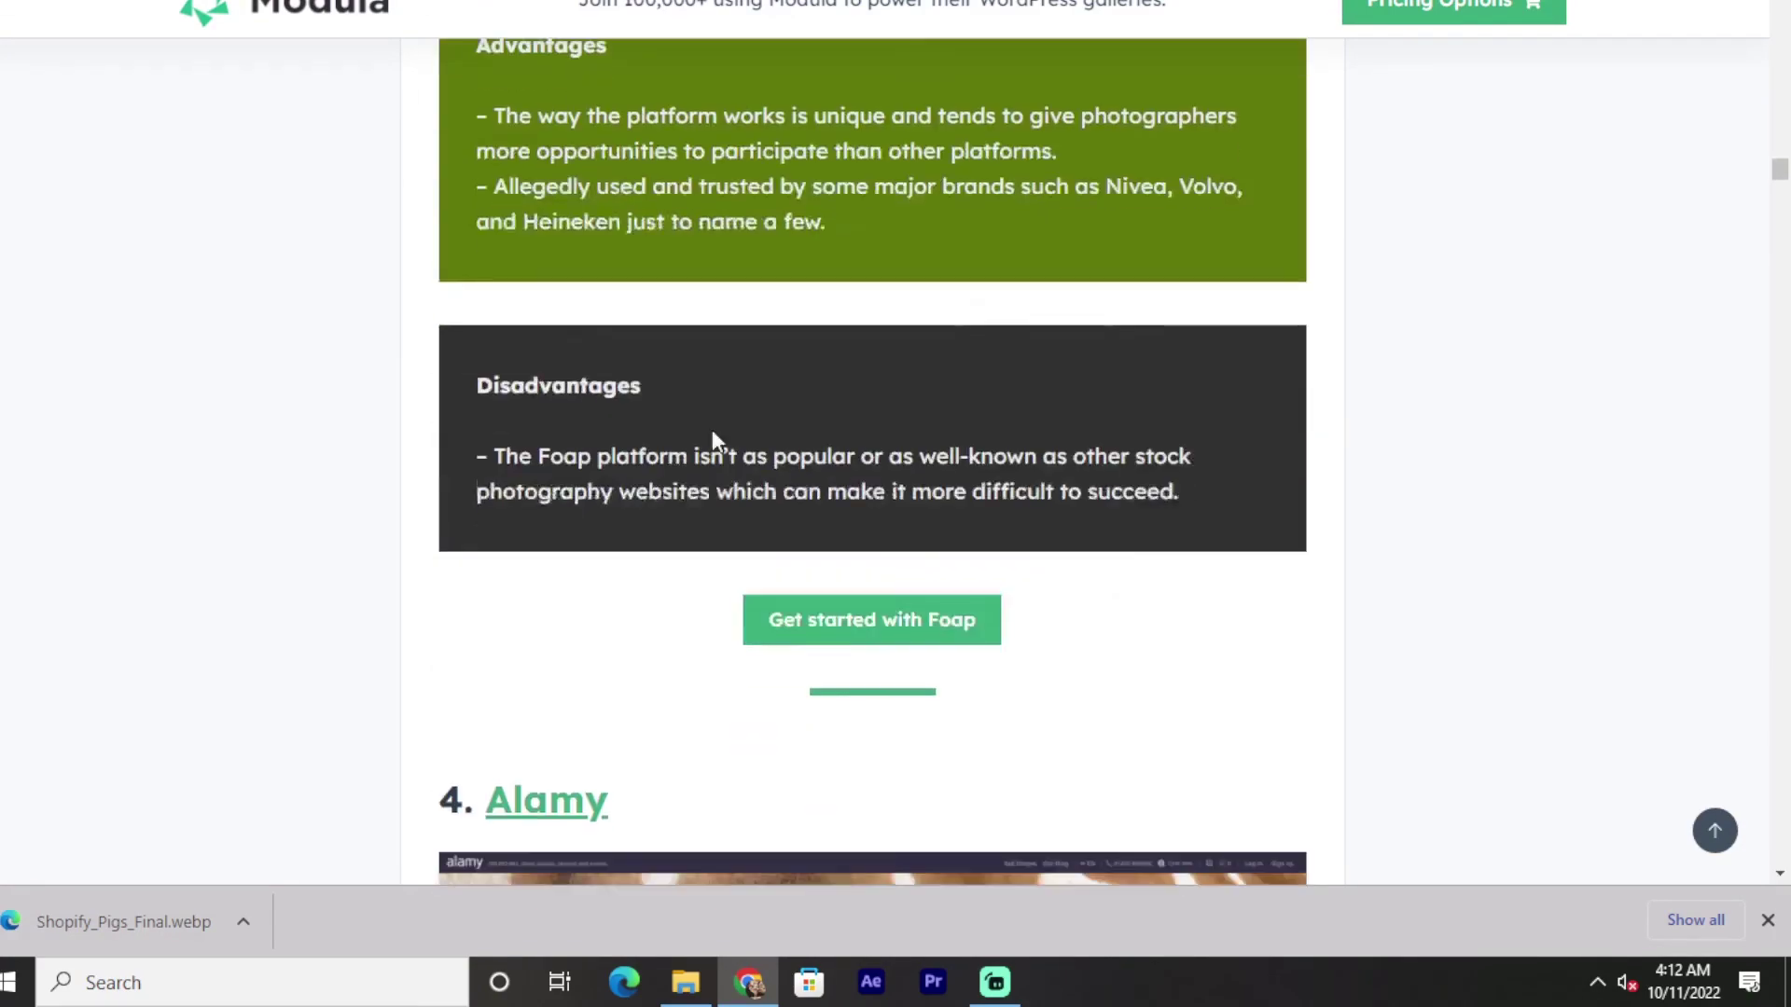
scroll(714, 441, "down", 5)
scroll(714, 440, "down", 5)
scroll(710, 428, "down", 6)
scroll(710, 427, "down", 5)
scroll(966, 546, "down", 5)
scroll(966, 549, "down", 4)
scroll(980, 601, "down", 5)
scroll(986, 636, "down", 5)
scroll(991, 652, "up", 3)
scroll(990, 659, "down", 2)
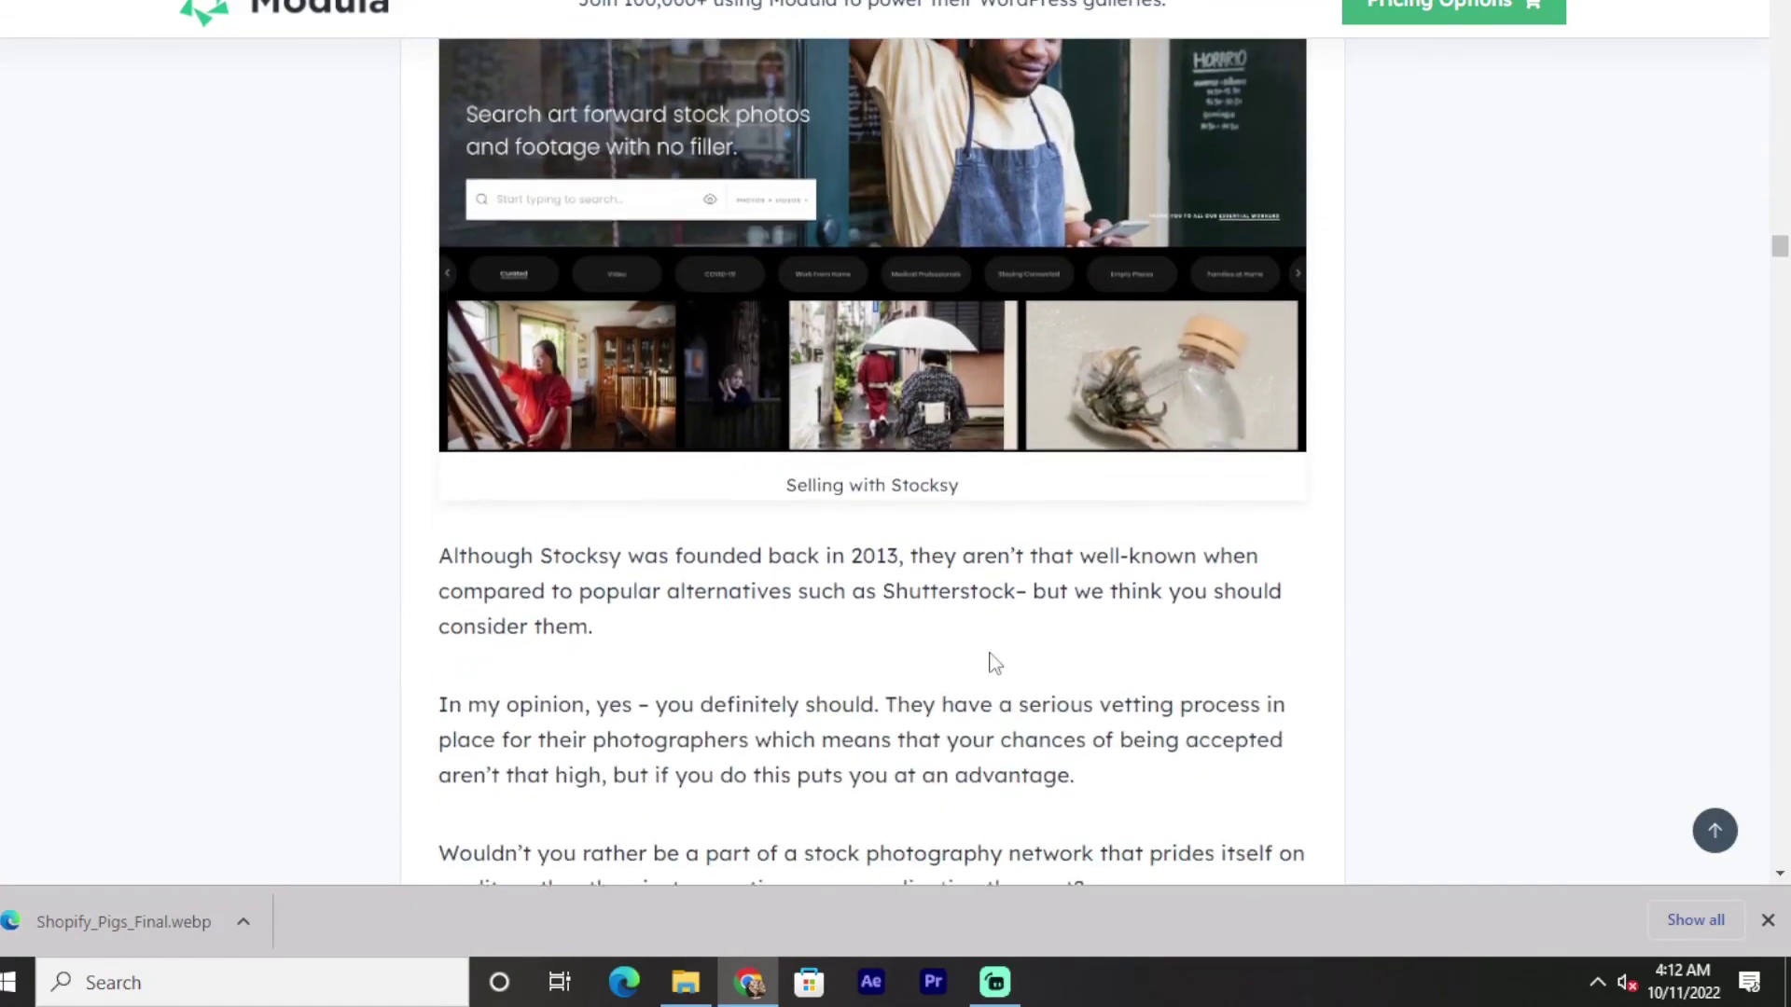
scroll(992, 657, "down", 2)
scroll(991, 661, "down", 2)
scroll(992, 662, "down", 4)
scroll(992, 662, "down", 5)
scroll(992, 662, "up", 7)
scroll(988, 660, "up", 6)
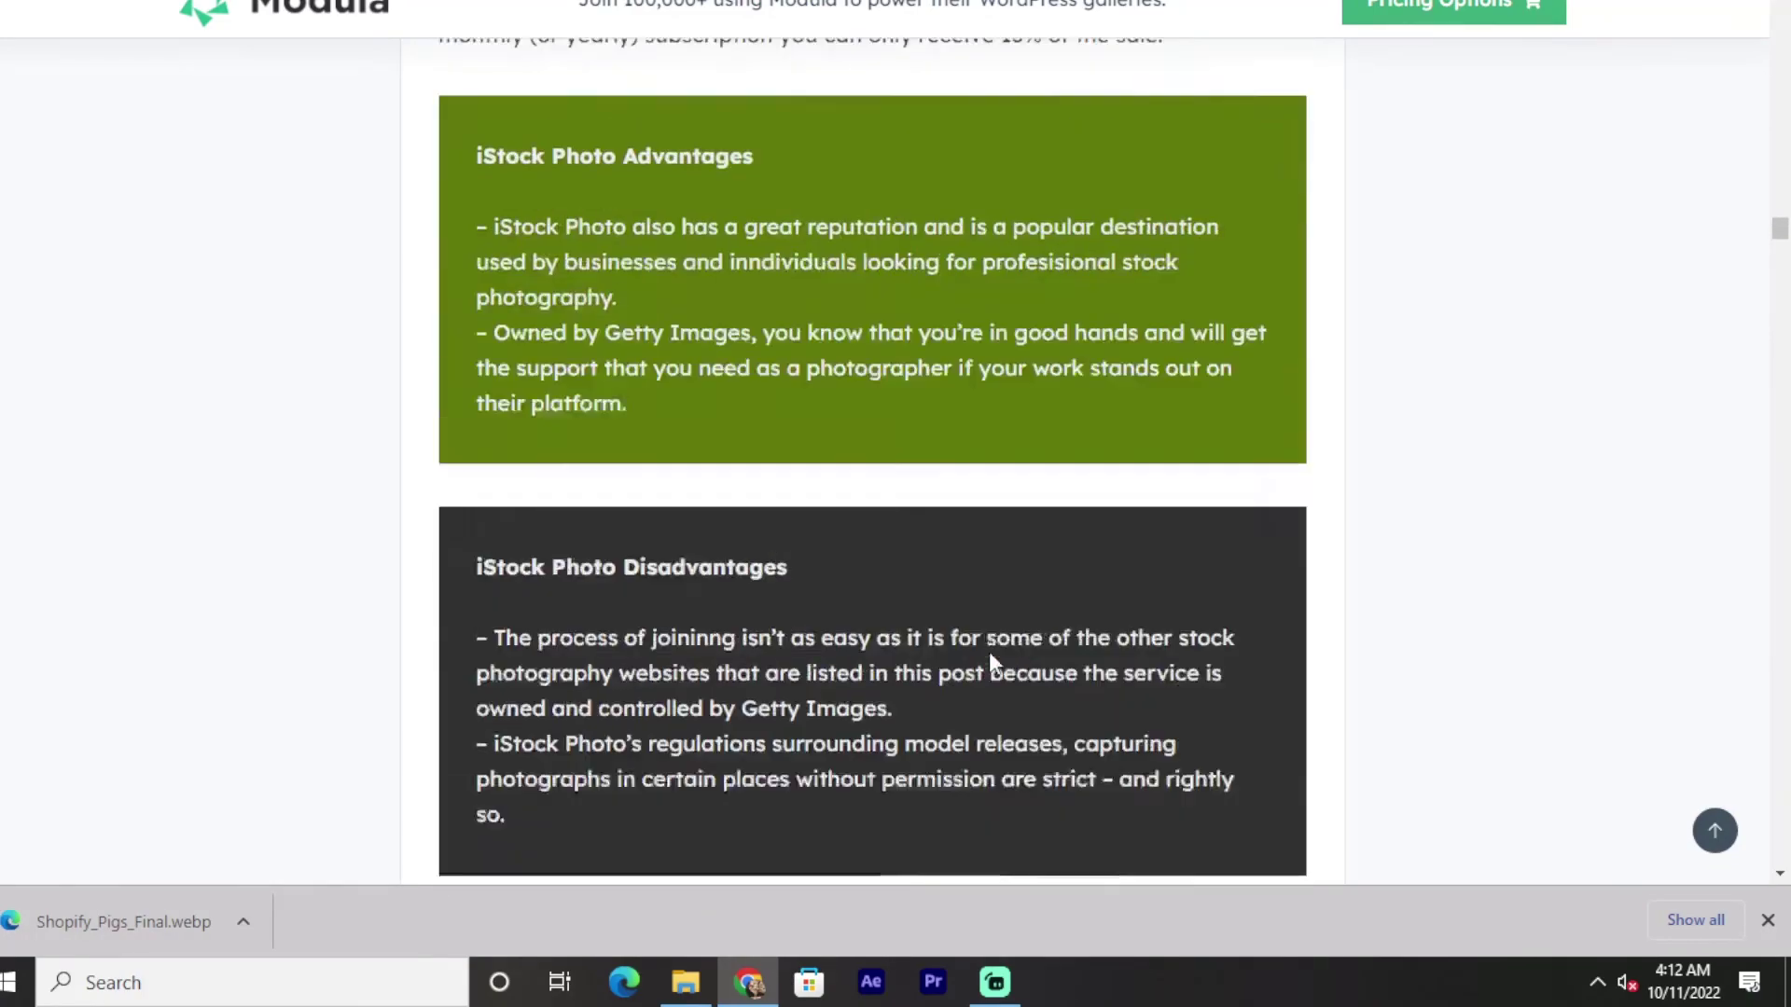